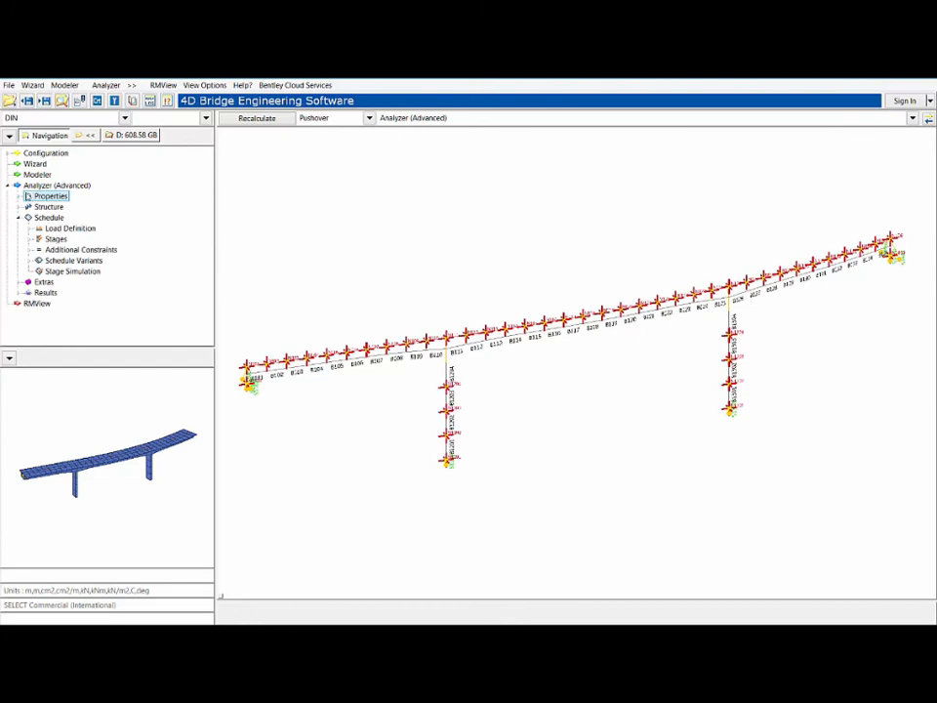
# Open the load case definitions and inspect the SW-Mass and SDL-Mass load sets of load case LC-Mass
pyautogui.click(30, 229)
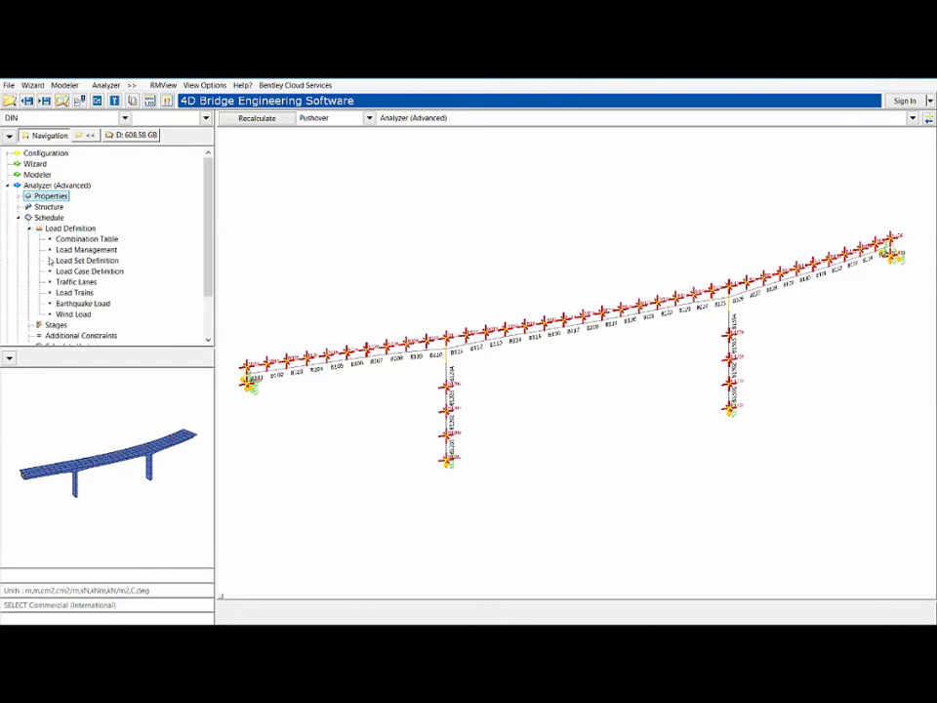
pyautogui.click(85, 270)
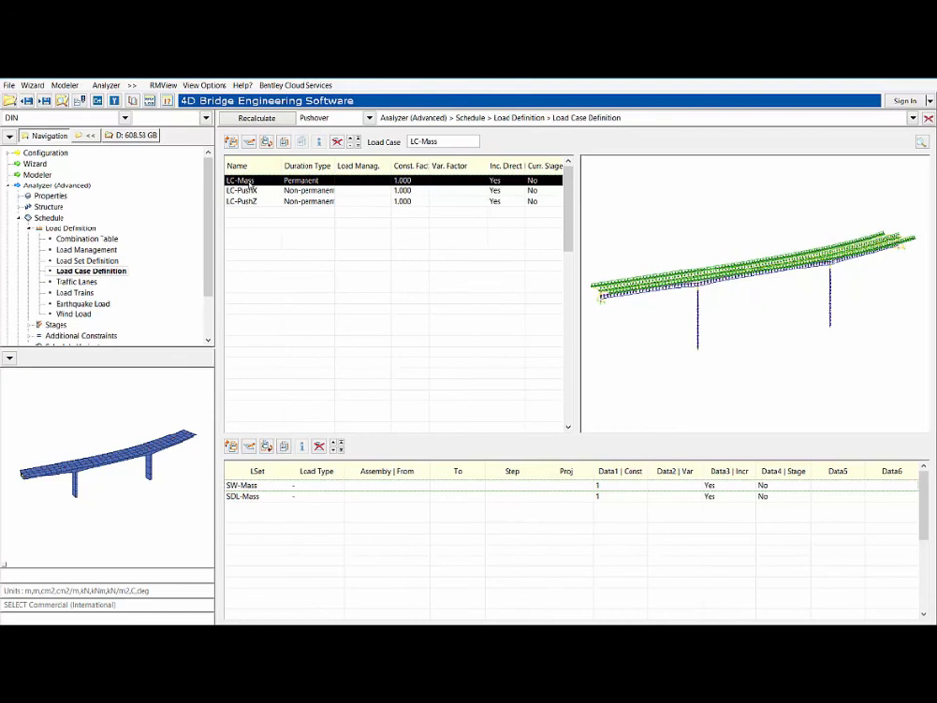
pyautogui.click(245, 486)
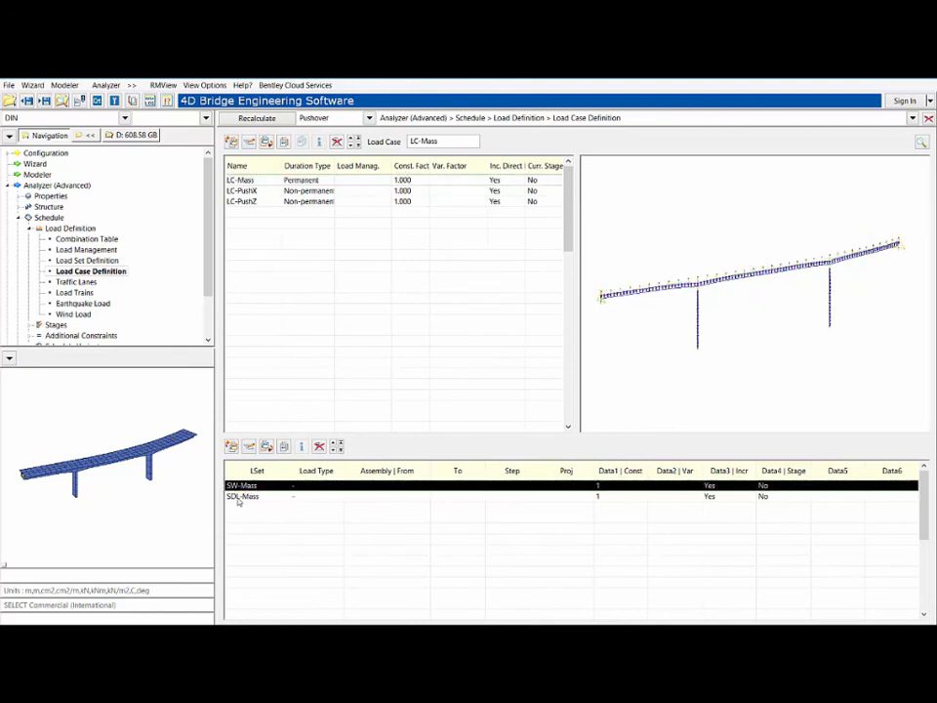
pyautogui.click(238, 498)
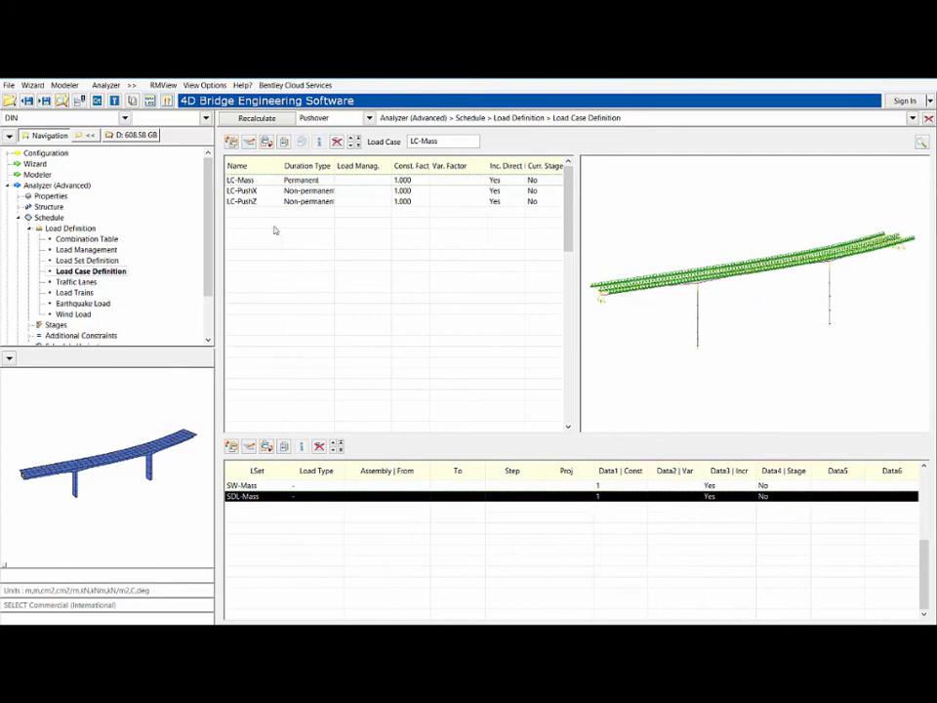
# Inspect the SW-Push, SDL-Push and PushZ load sets assigned to load case LC-PushZ
pyautogui.click(244, 201)
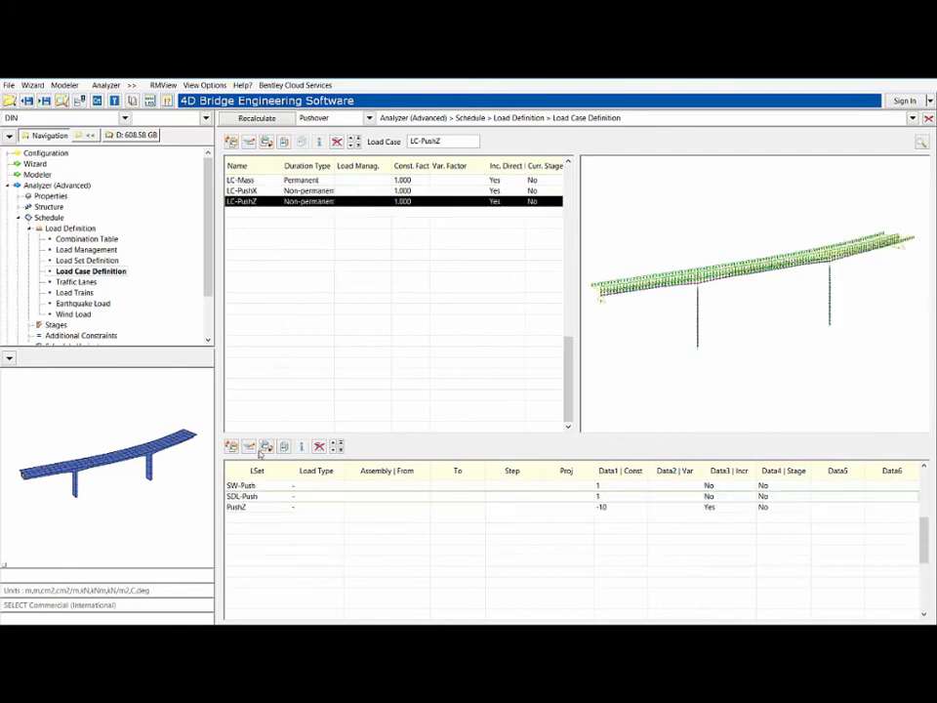
pyautogui.click(250, 487)
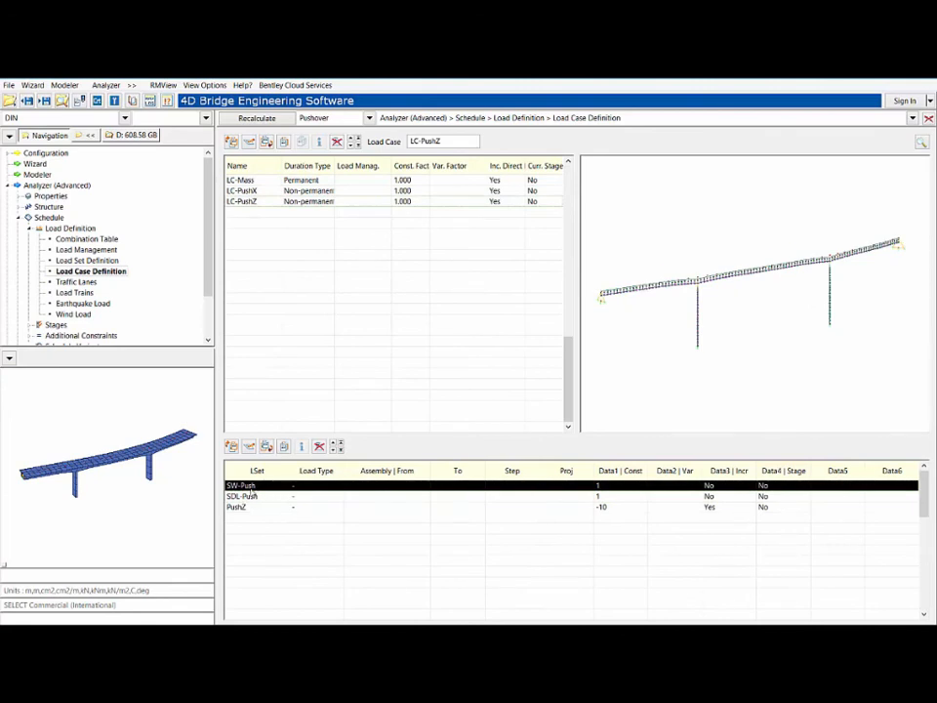
pyautogui.click(245, 497)
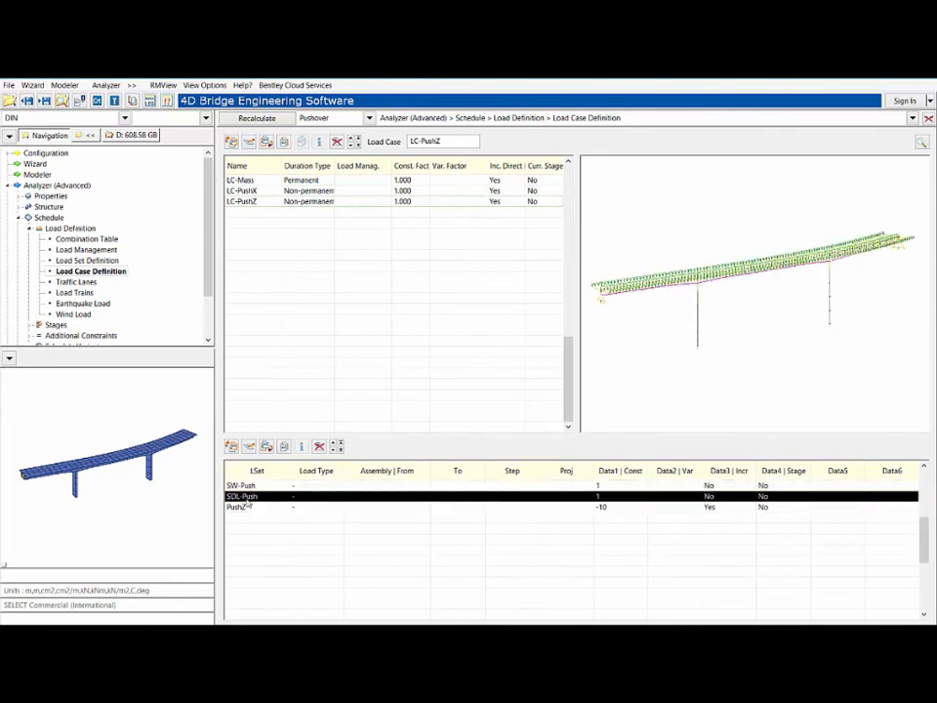
pyautogui.click(248, 508)
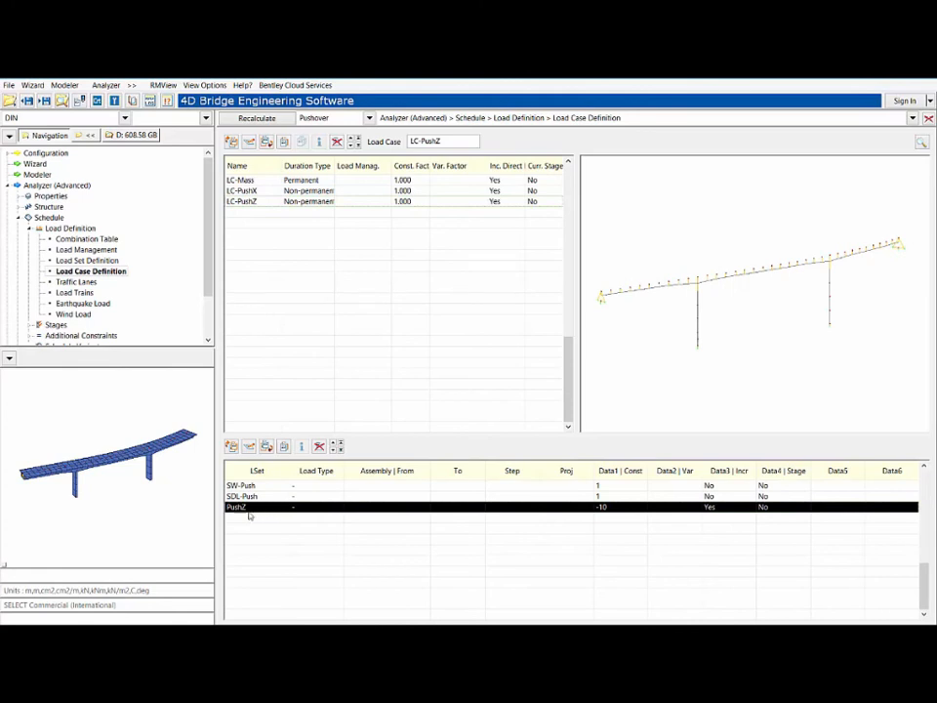
# Turn on drawing of the global directions in the load case model view
pyautogui.rightClick(614, 401)
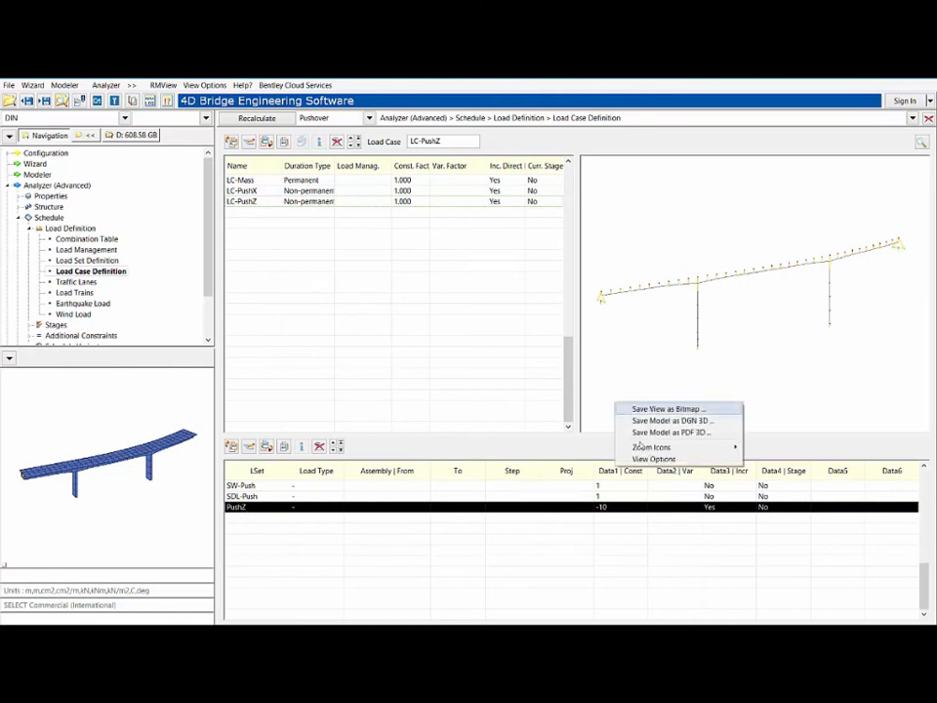
pyautogui.click(643, 460)
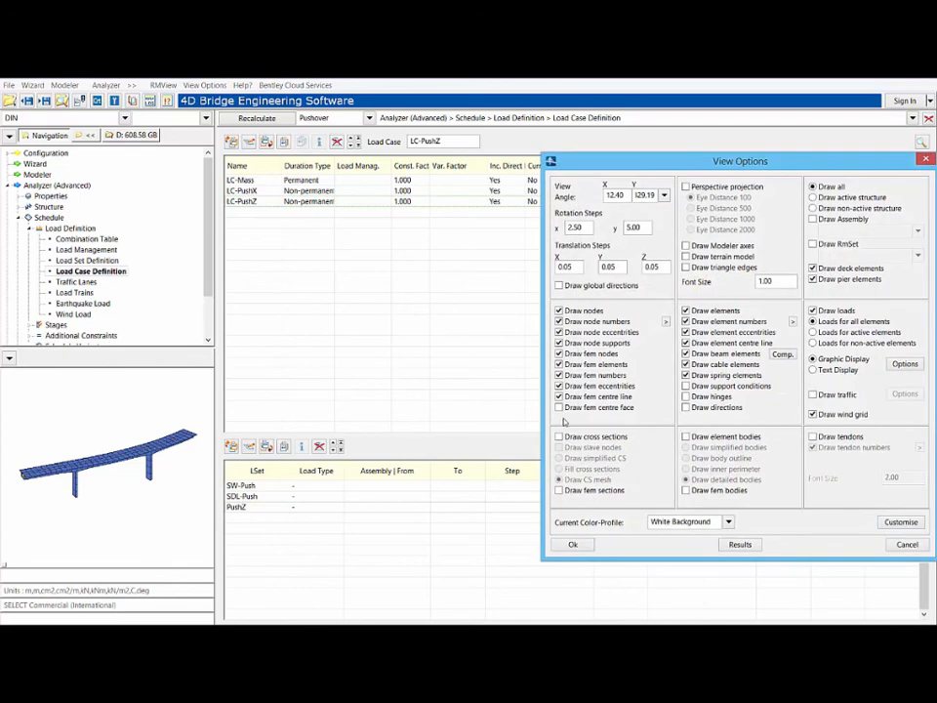
pyautogui.click(575, 545)
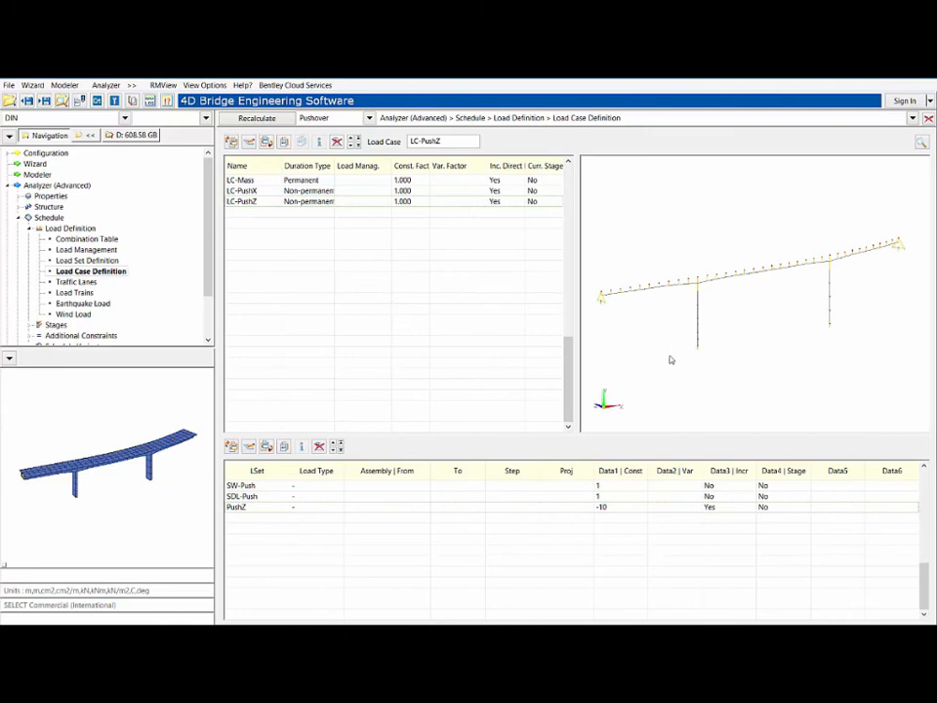
# Check the factor and increase settings of the PushZ load set in LC-PushZ, and close the load case definitions
pyautogui.click(250, 447)
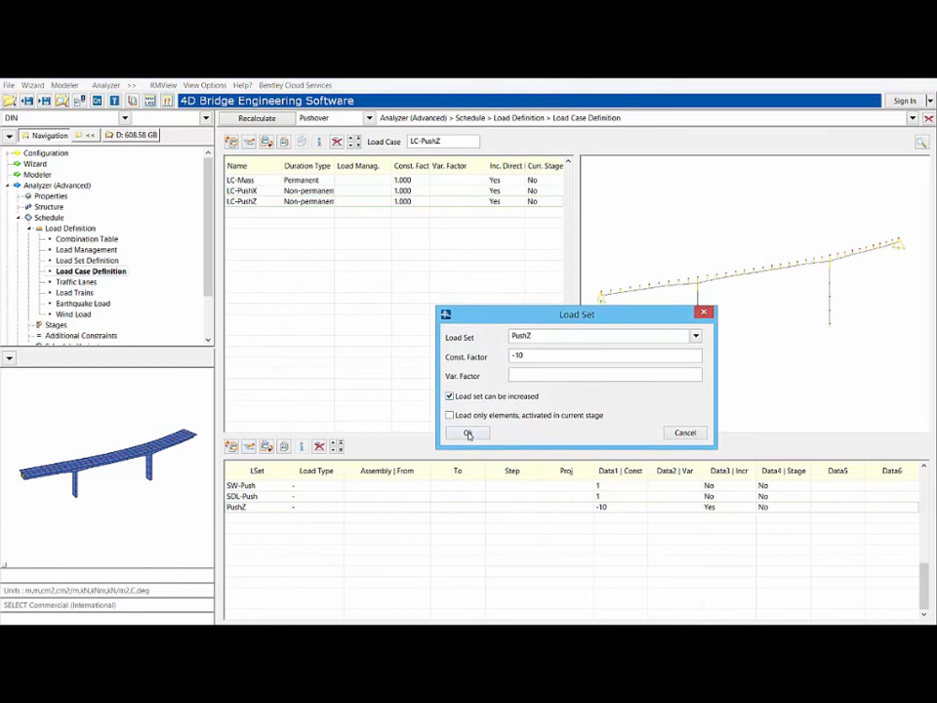
pyautogui.click(469, 435)
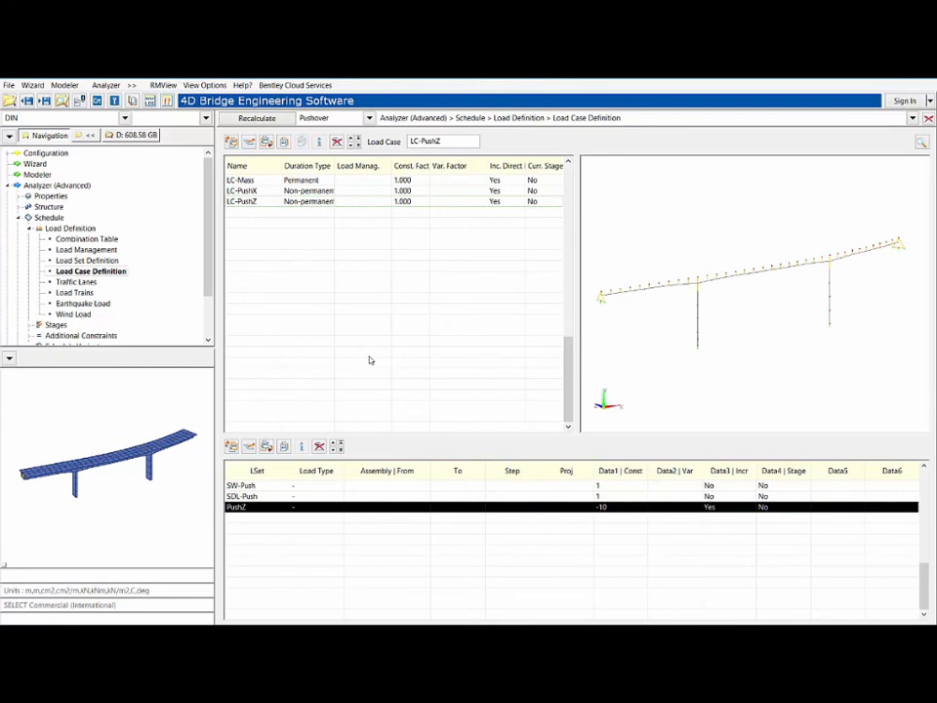
pyautogui.click(929, 118)
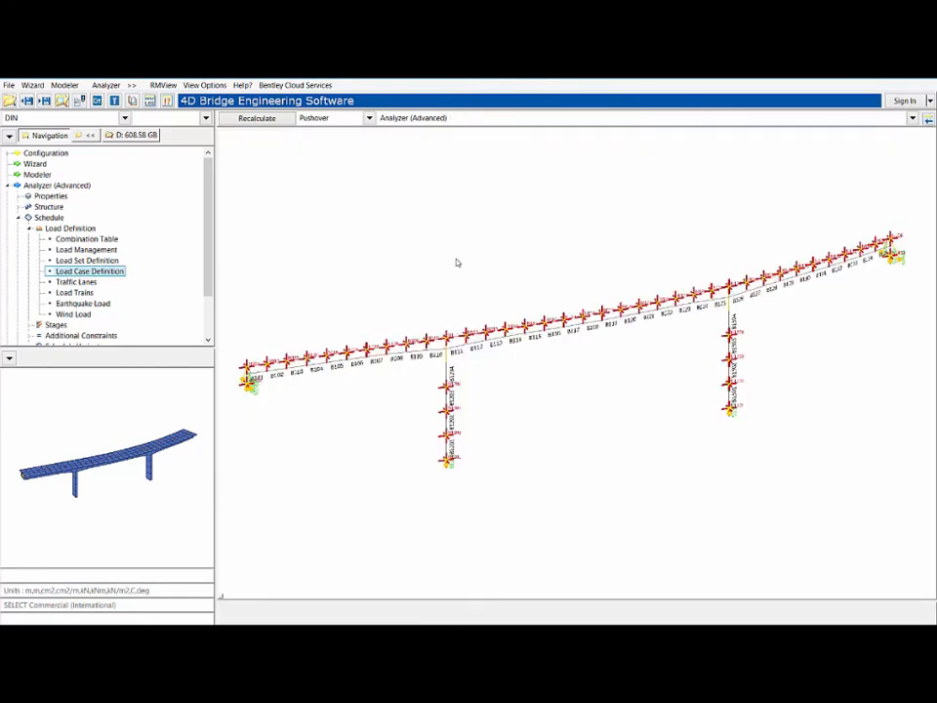
# Open the EC8 design spectrum generator, show the values on its horizontal spectrum diagram, and leave without importing it
pyautogui.click(131, 85)
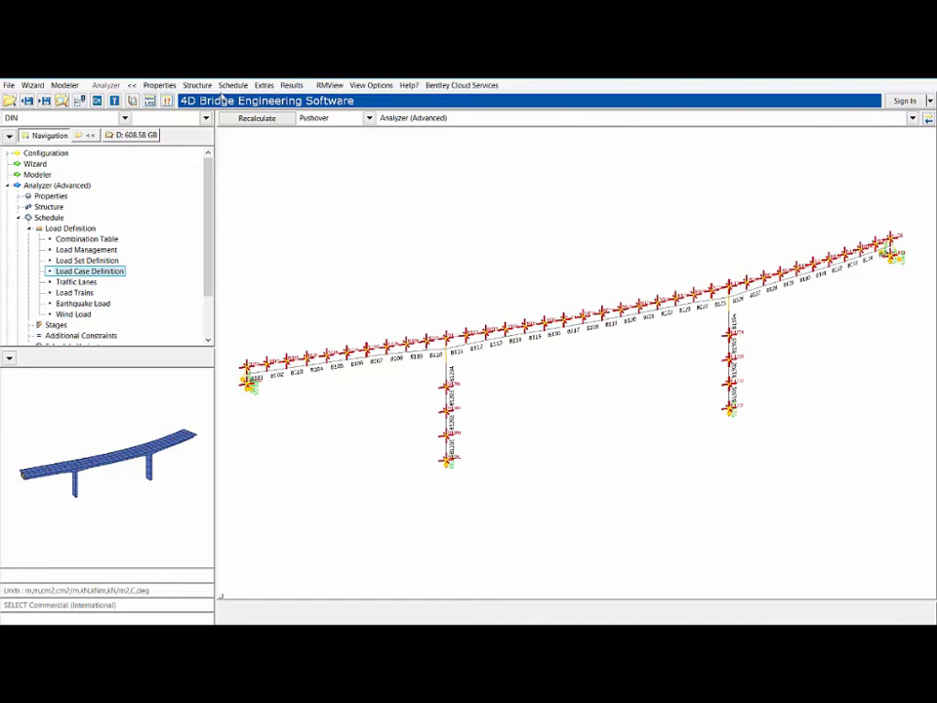
pyautogui.click(263, 85)
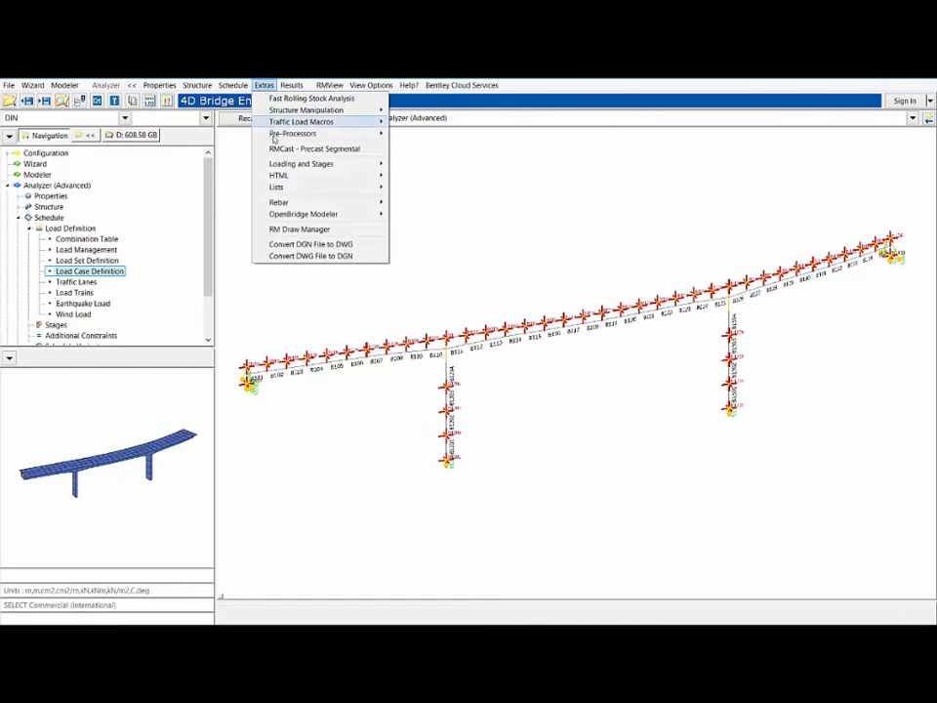
pyautogui.moveTo(286, 164)
pyautogui.moveTo(452, 201)
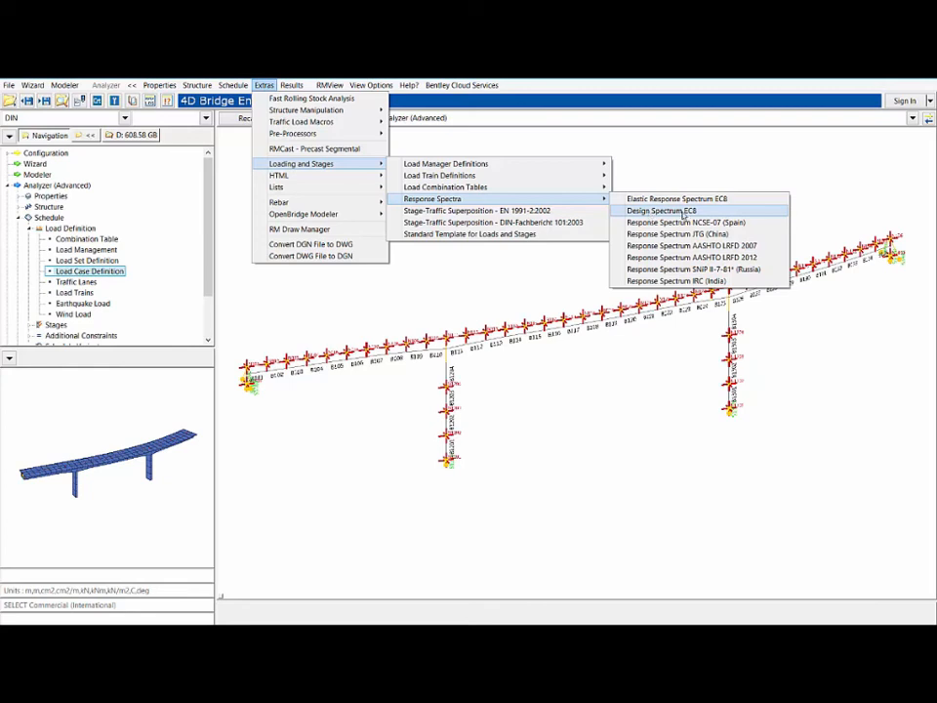
pyautogui.click(682, 212)
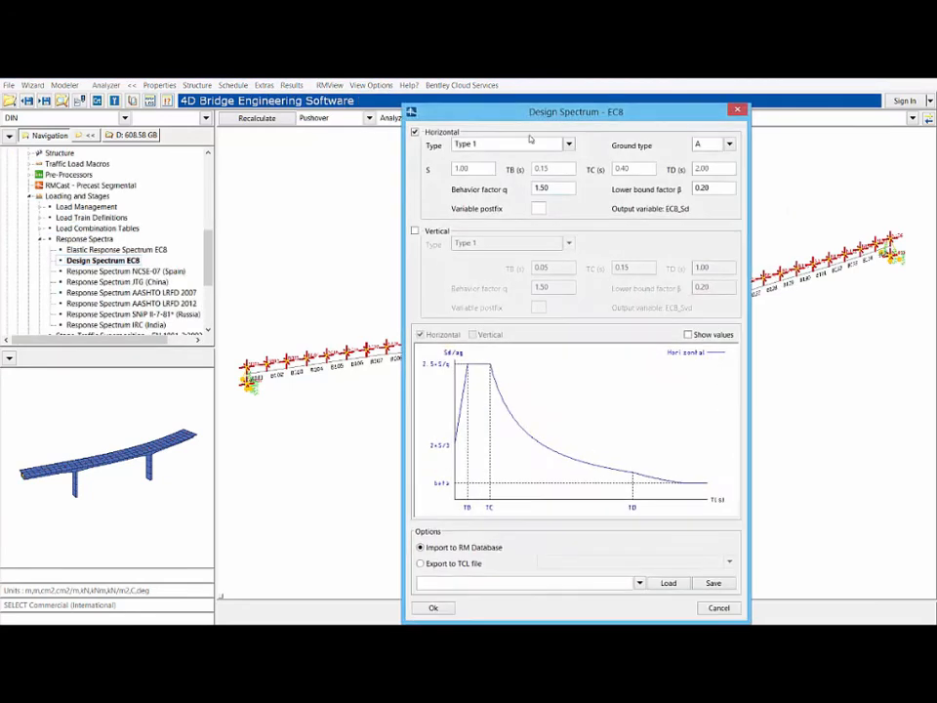
pyautogui.moveTo(410, 111); pyautogui.dragTo(360, 100)
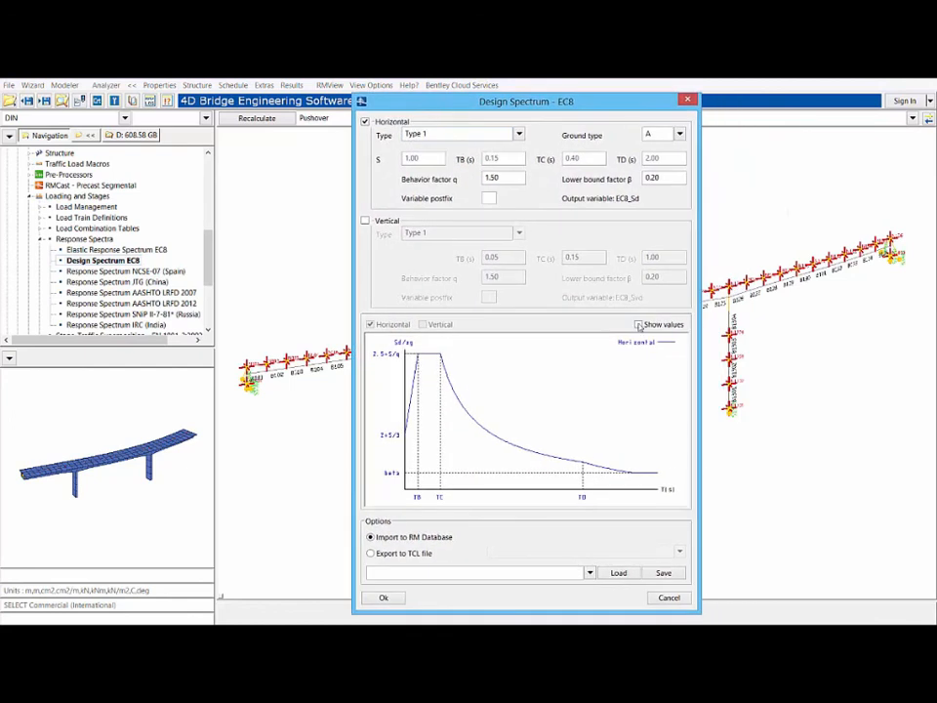
pyautogui.click(639, 325)
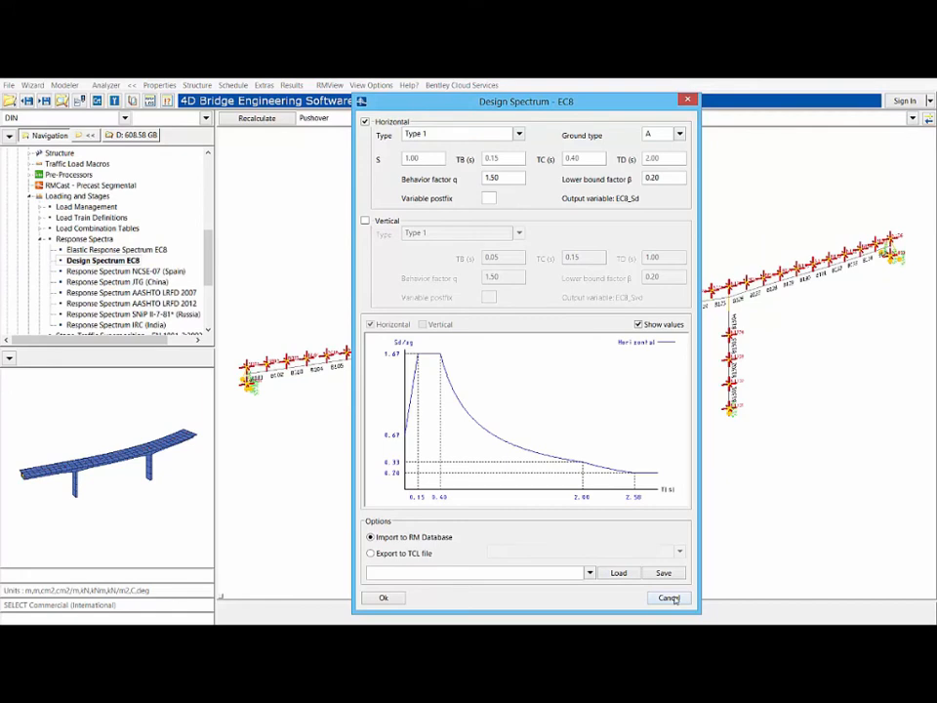
pyautogui.click(670, 598)
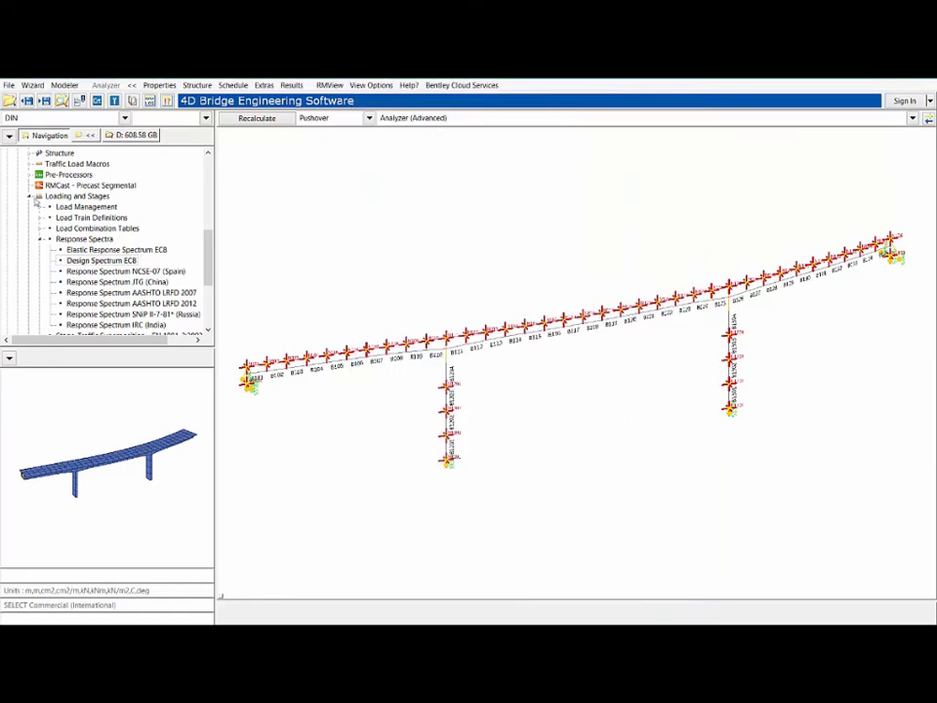
# Open the diagram definition of the Pushover-Z RM-Set in the analyzer properties
pyautogui.click(29, 197)
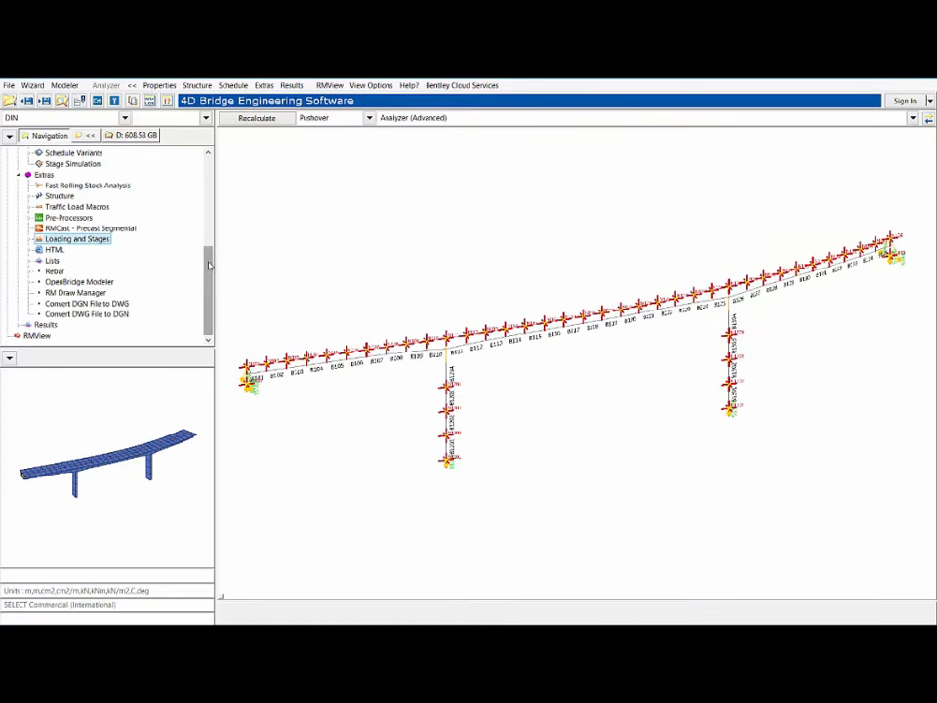
pyautogui.moveTo(207, 266); pyautogui.dragTo(208, 172)
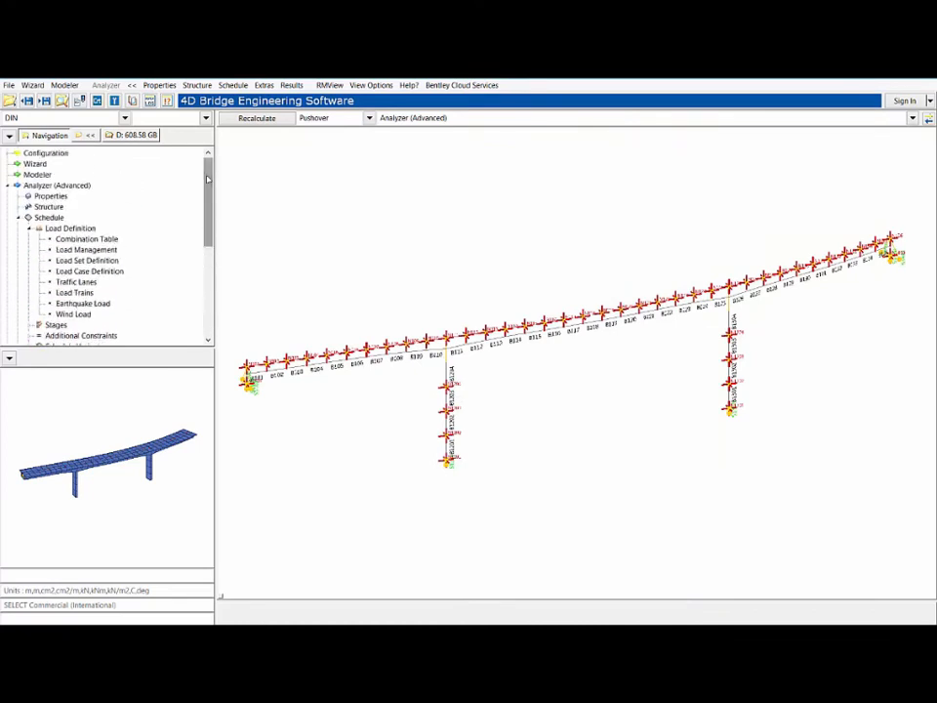
pyautogui.click(18, 198)
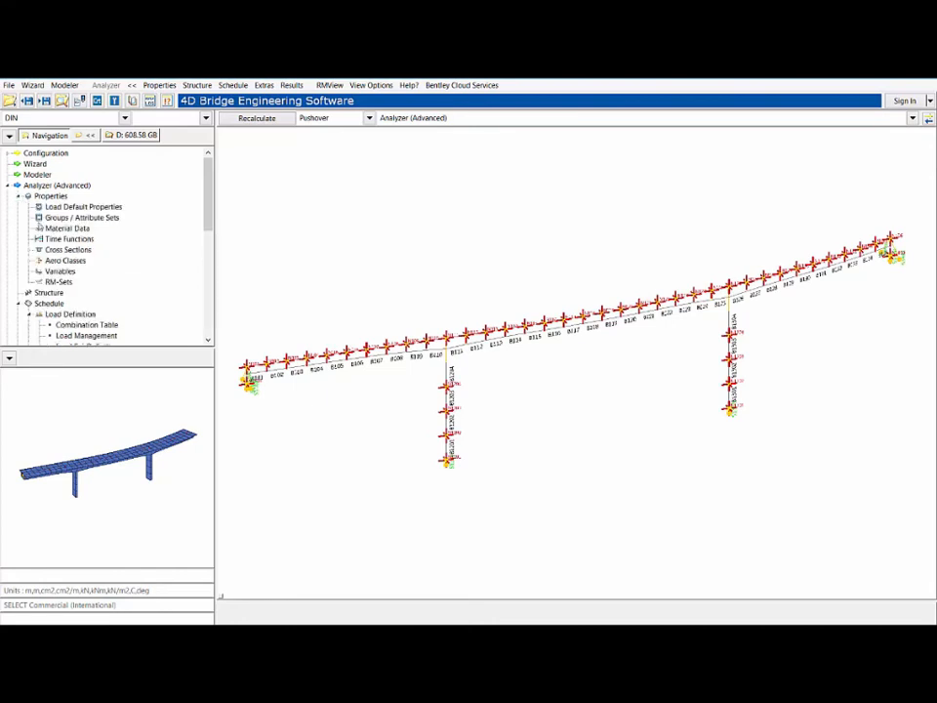
pyautogui.click(58, 281)
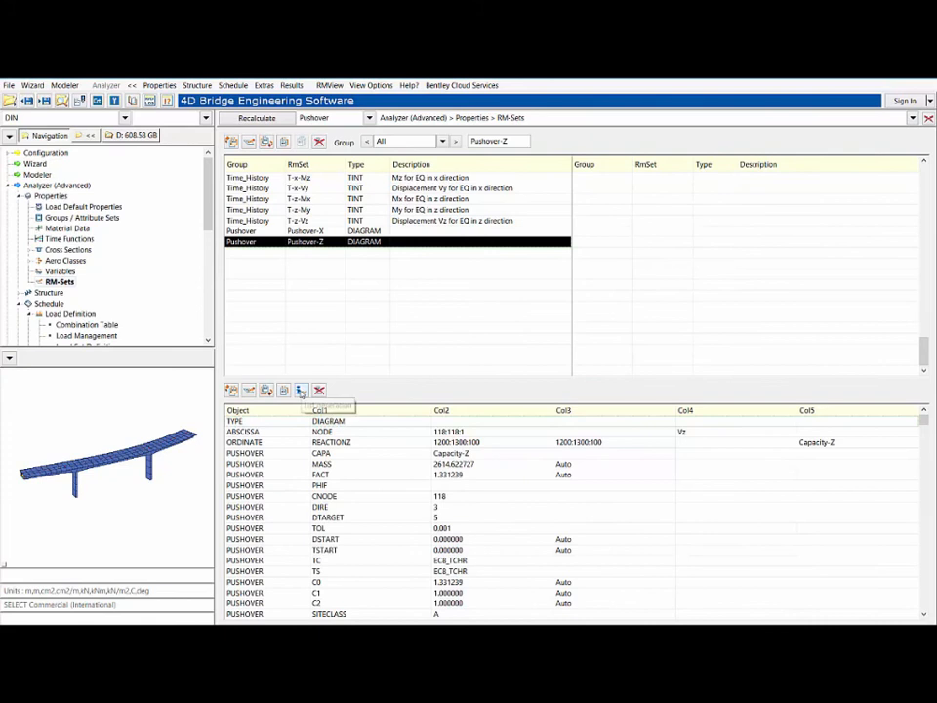
pyautogui.click(302, 390)
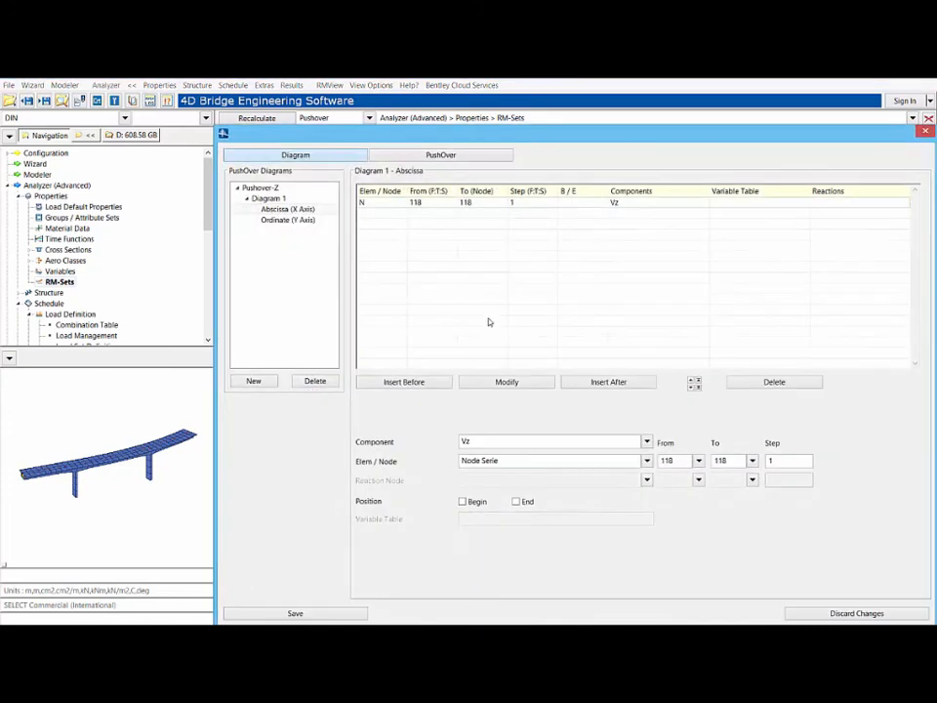
pyautogui.moveTo(410, 131); pyautogui.dragTo(363, 120)
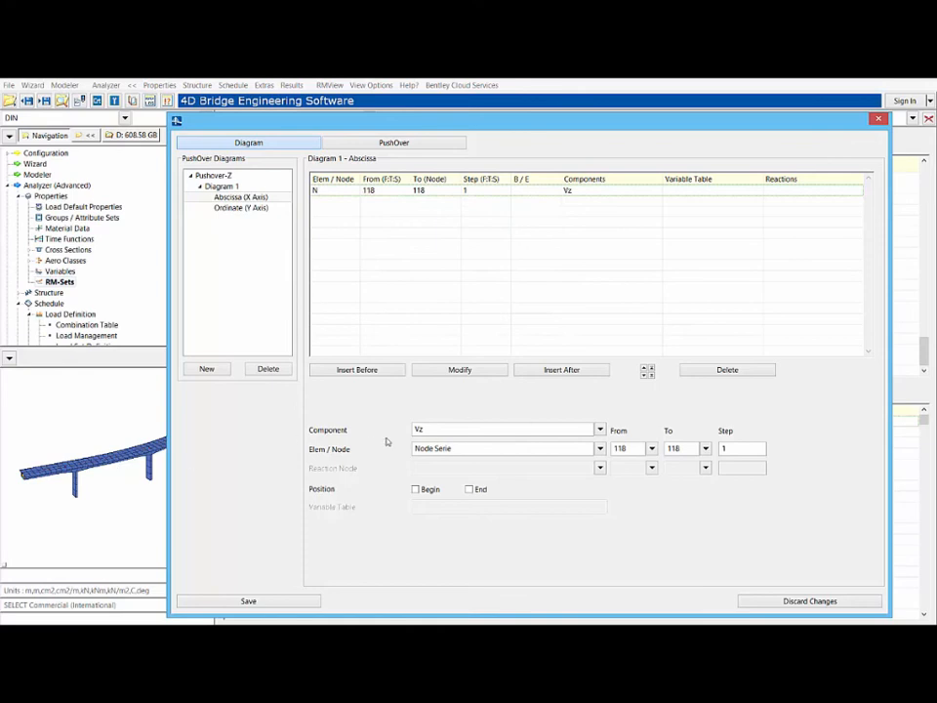
# Choose displacement Vz as the abscissa component of Diagram 1 without applying it, and inspect the ordinate definition
pyautogui.click(601, 430)
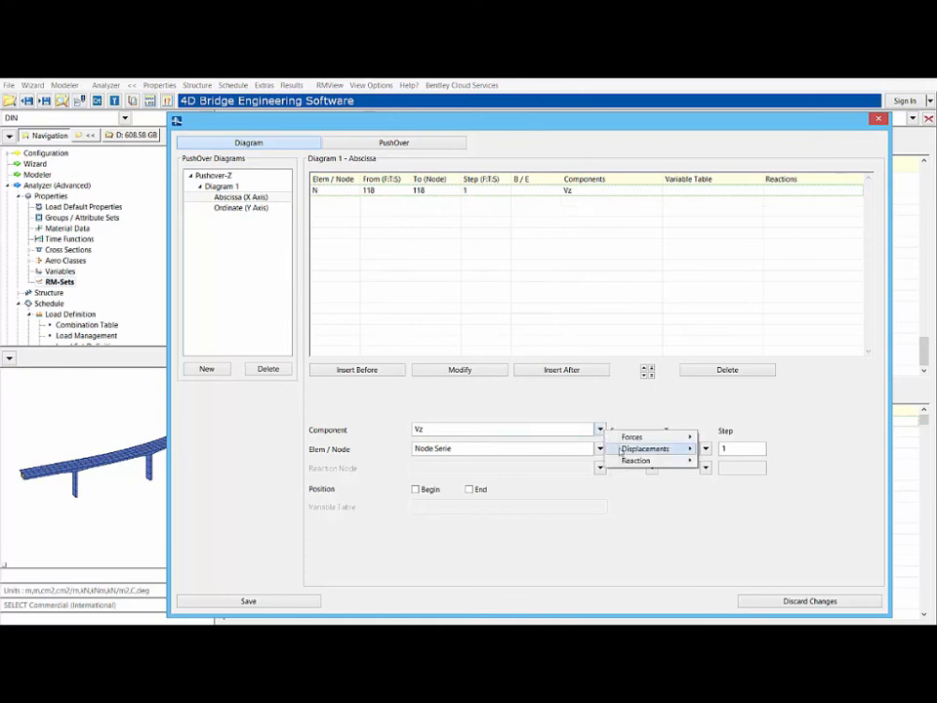
pyautogui.moveTo(644, 448)
pyautogui.click(727, 473)
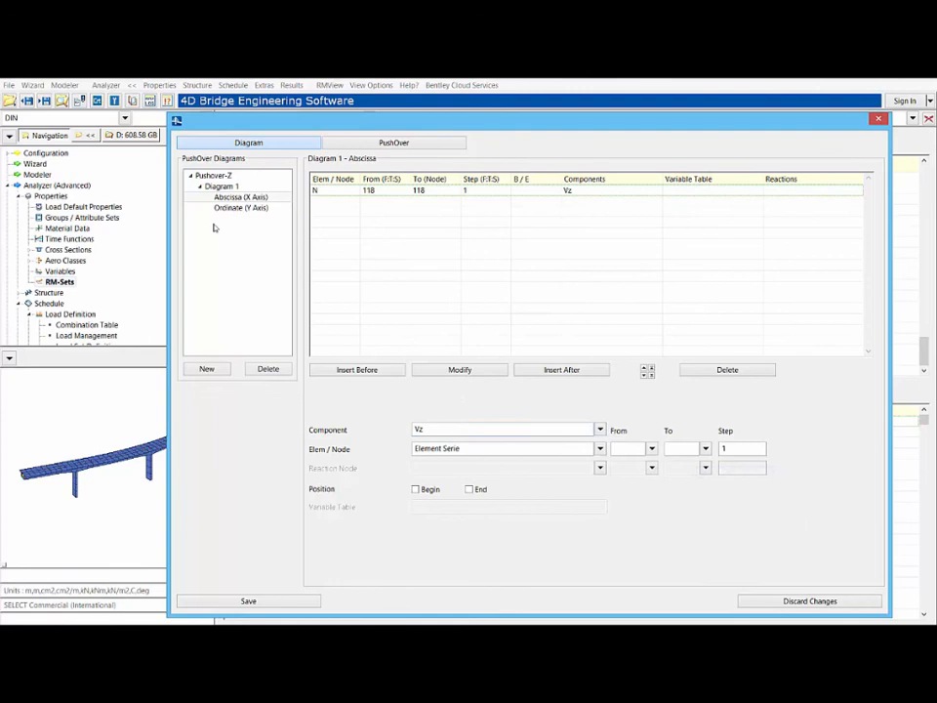
pyautogui.click(241, 208)
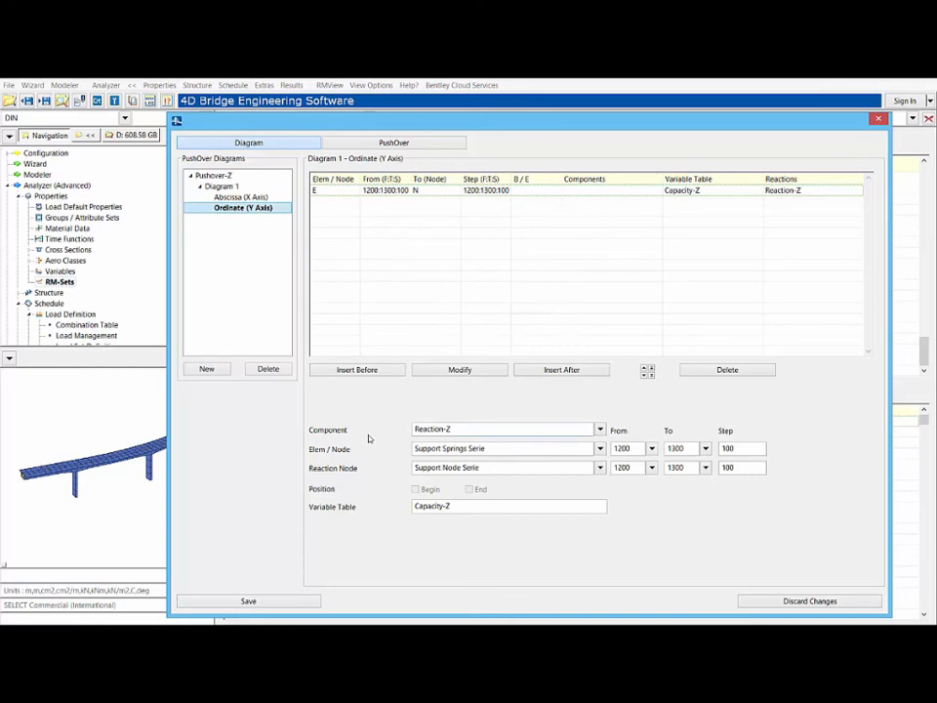
# In the Pushover-Z pushover settings, review the FEMA 440 site class options and enable overwriting of C0, C1 and C2
pyautogui.click(393, 143)
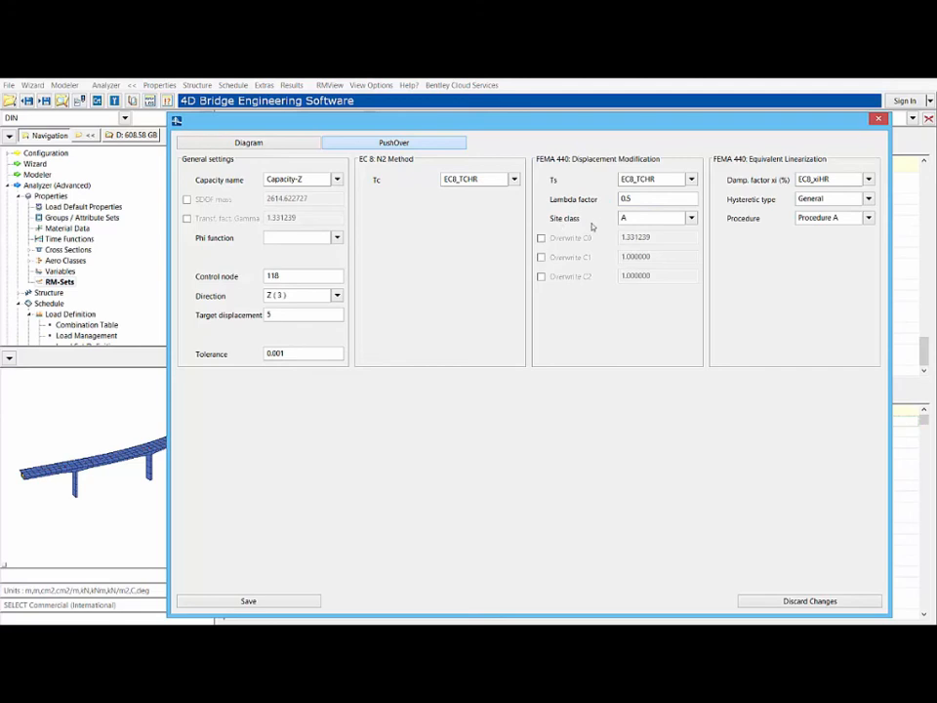
pyautogui.click(691, 219)
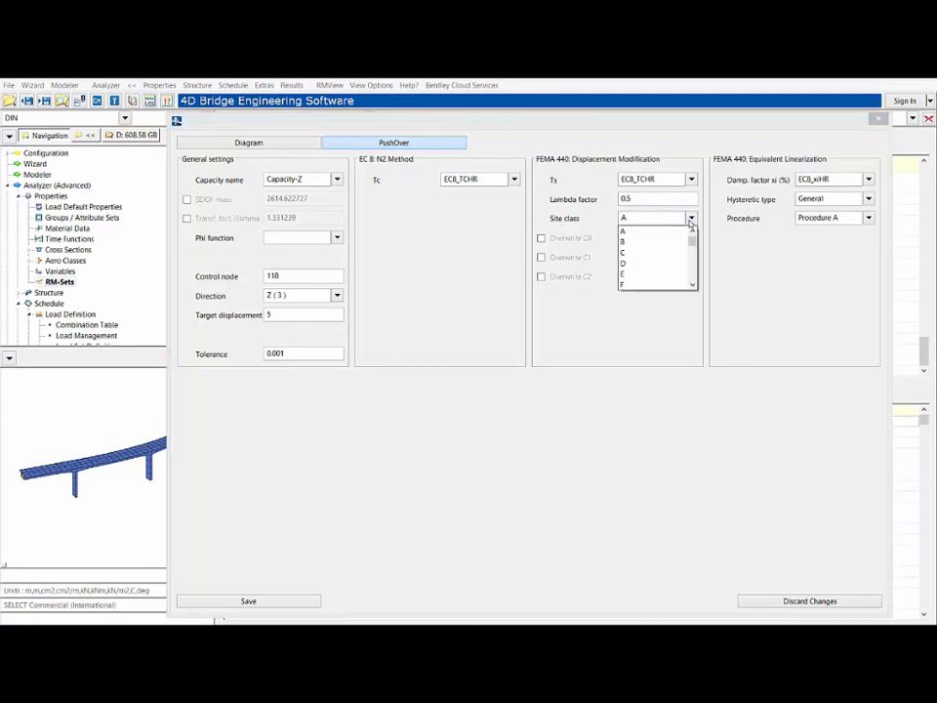
pyautogui.click(594, 227)
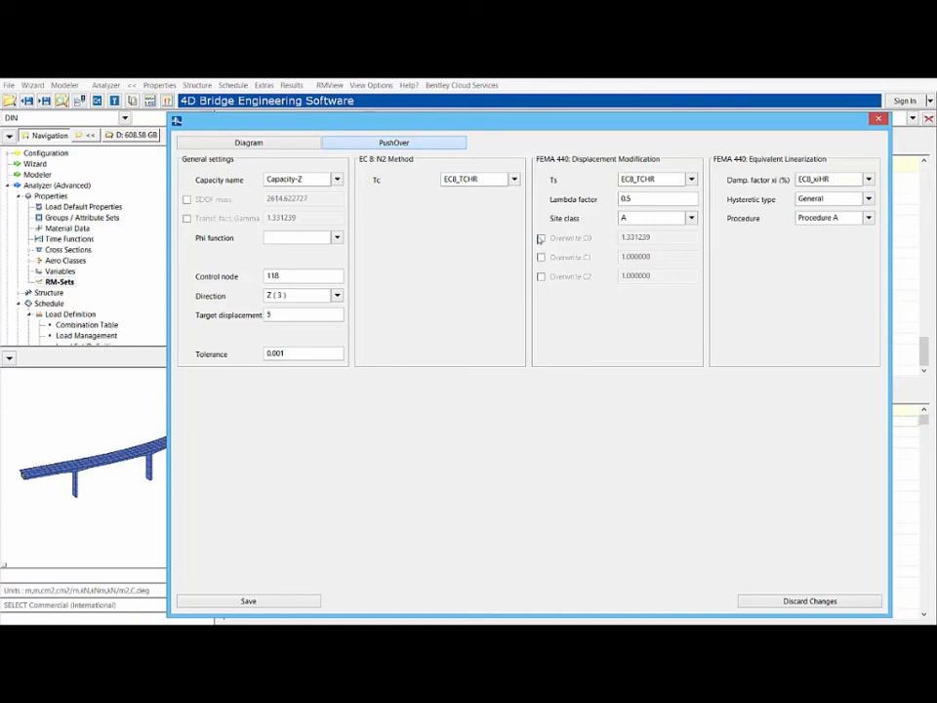
pyautogui.click(540, 238)
pyautogui.click(541, 257)
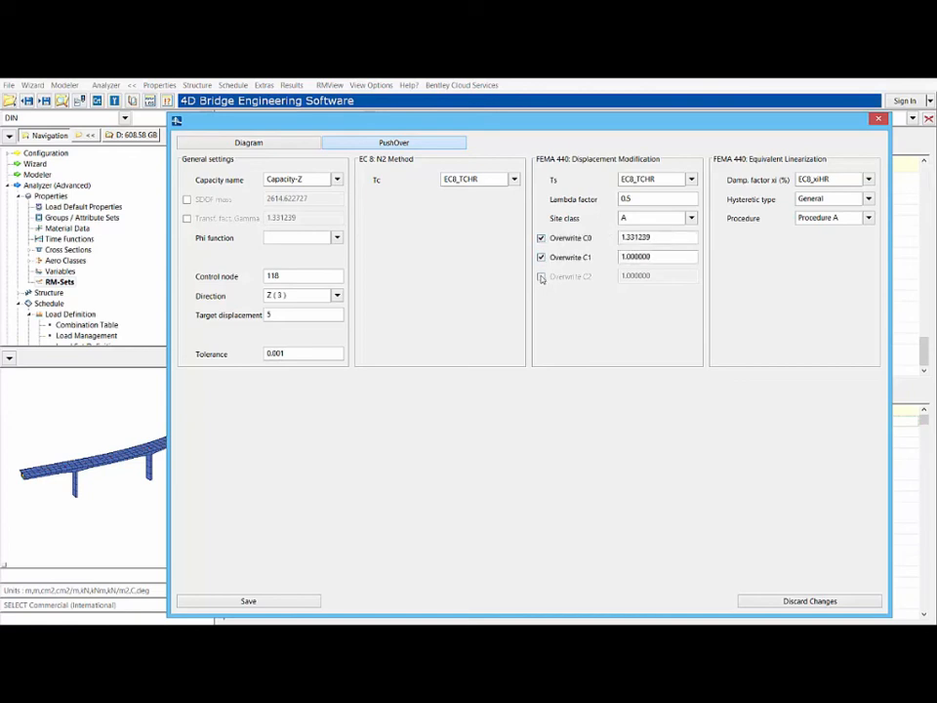
pyautogui.click(542, 277)
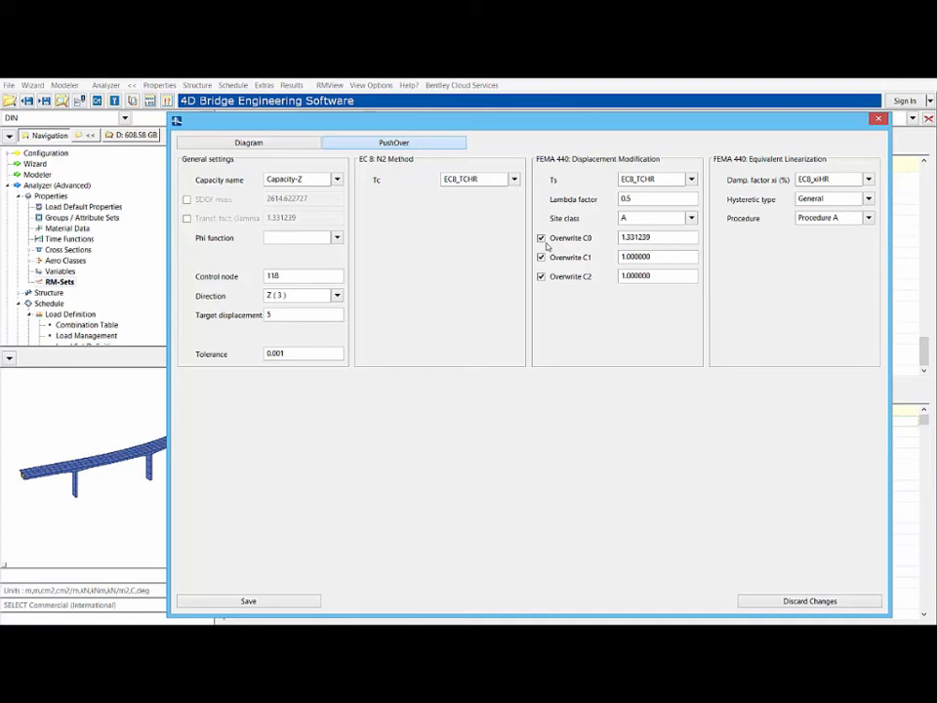
# Turn off overwriting of C0, C1 and C2 in the FEMA 440 displacement modification settings
pyautogui.click(542, 238)
pyautogui.click(541, 257)
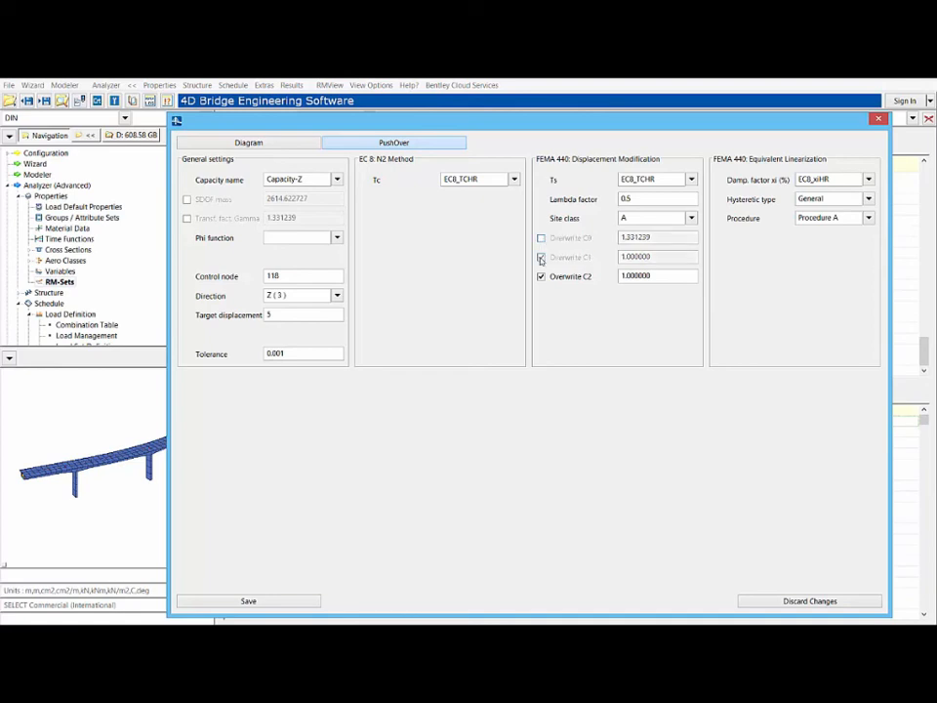
pyautogui.click(542, 277)
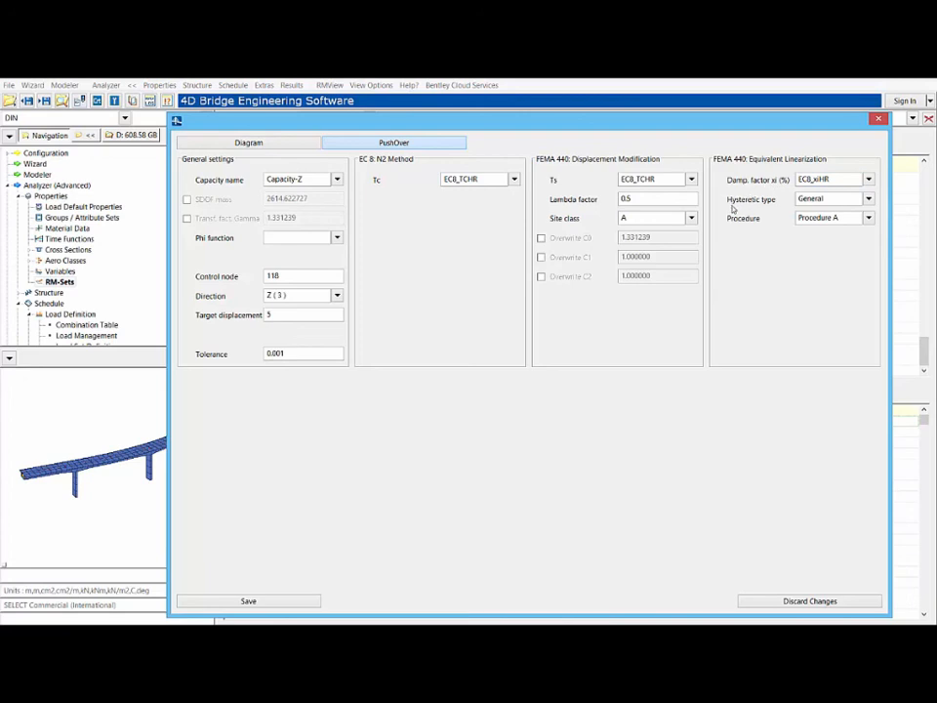
# Review the hysteretic type and procedure options for FEMA 440 equivalent linearization, and leave the Pushover-Z settings
pyautogui.click(868, 198)
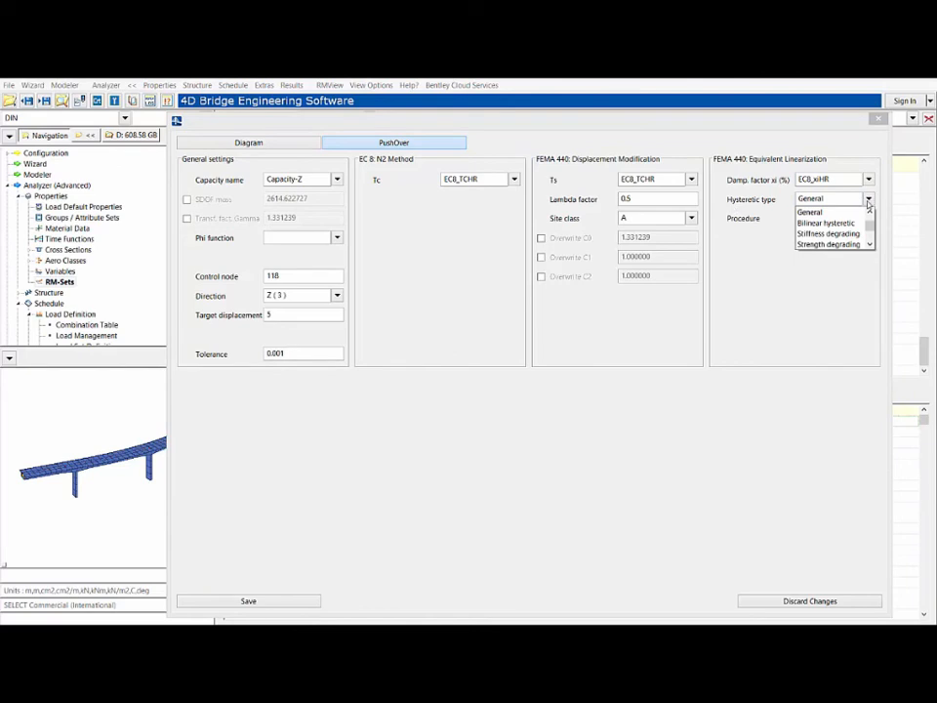
pyautogui.click(753, 202)
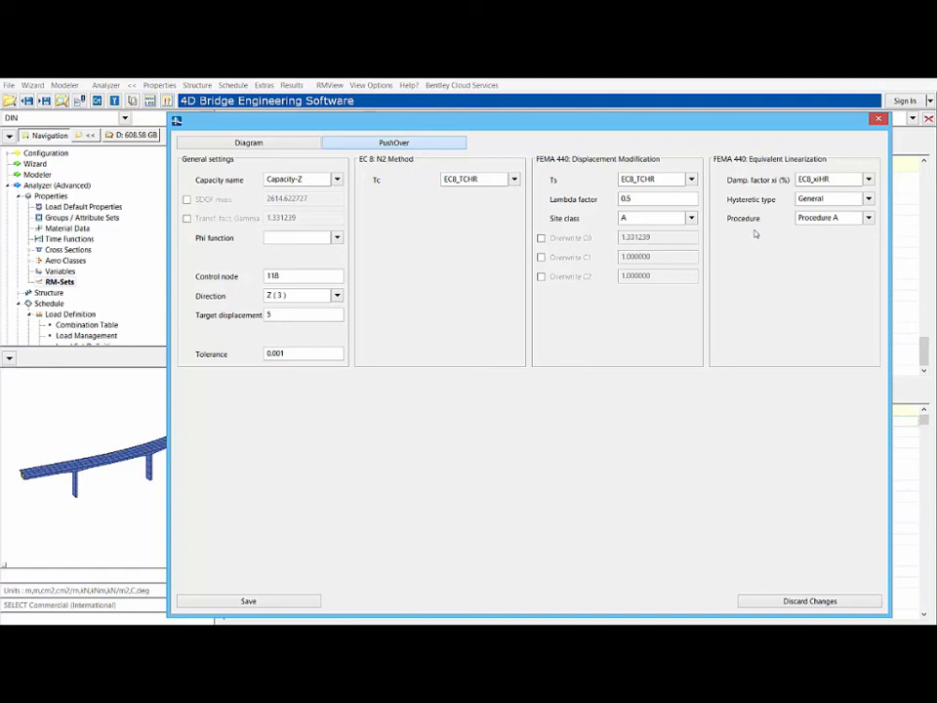
pyautogui.click(868, 218)
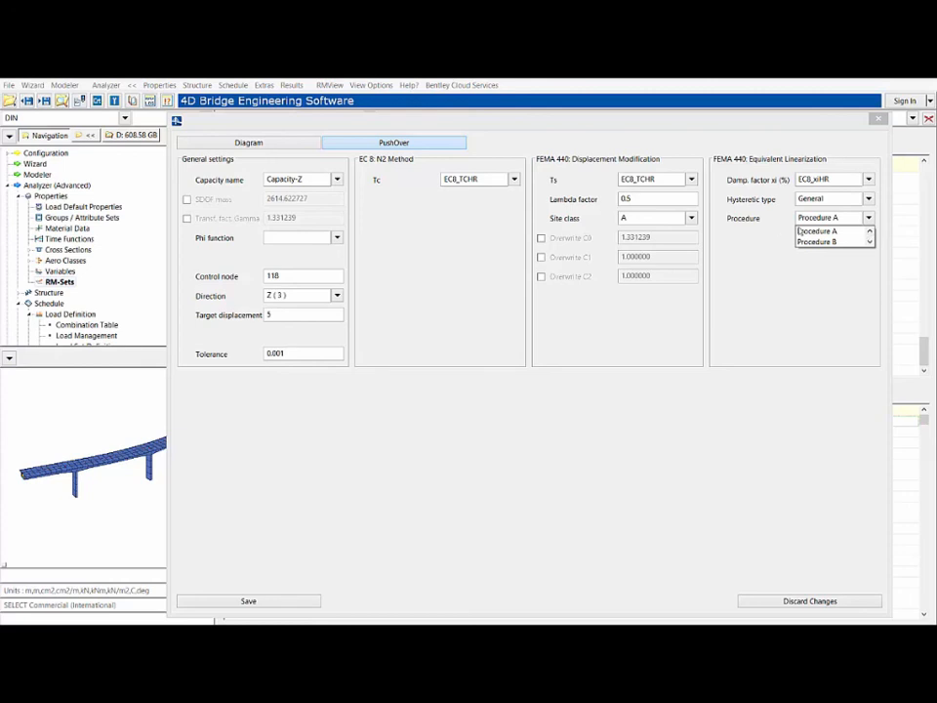
pyautogui.click(820, 244)
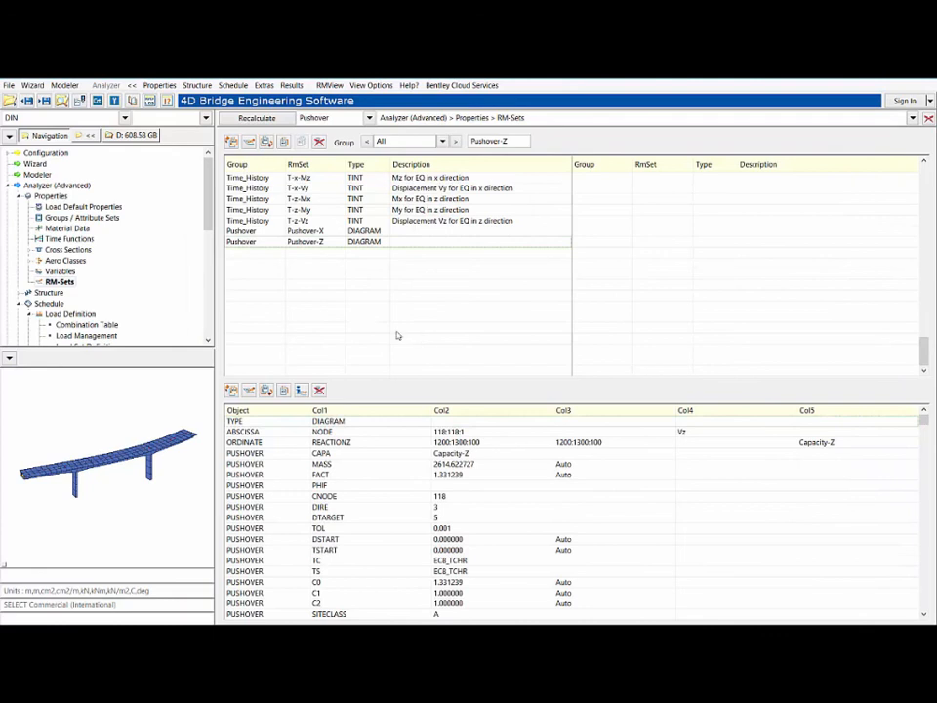
# Open the schedule actions of the construction stages
pyautogui.moveTo(208, 227); pyautogui.dragTo(208, 248)
pyautogui.scroll(-4, 147, 224)
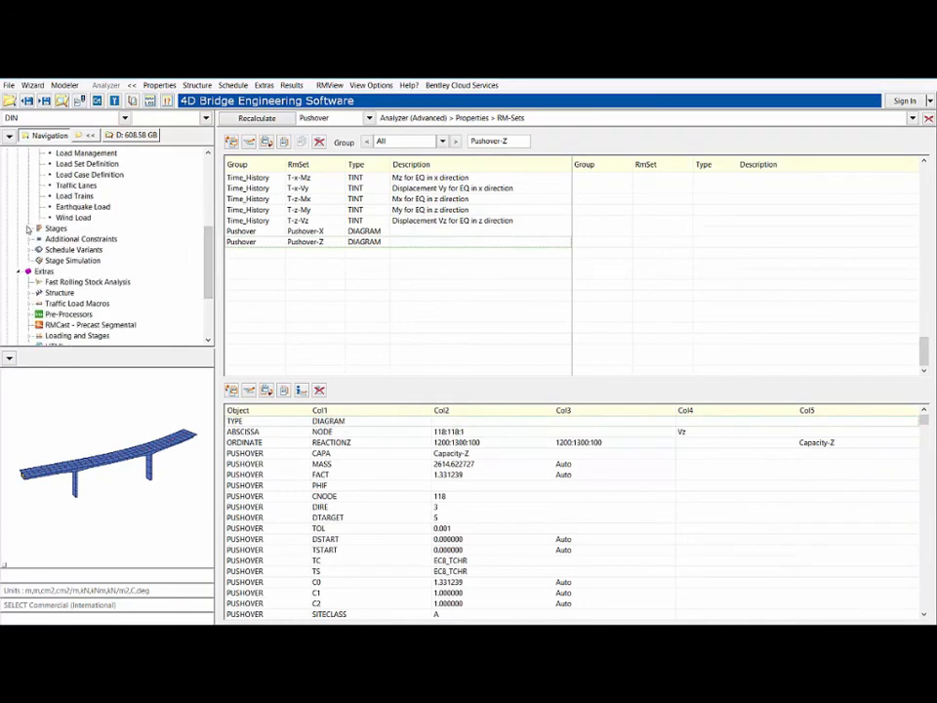
pyautogui.click(29, 228)
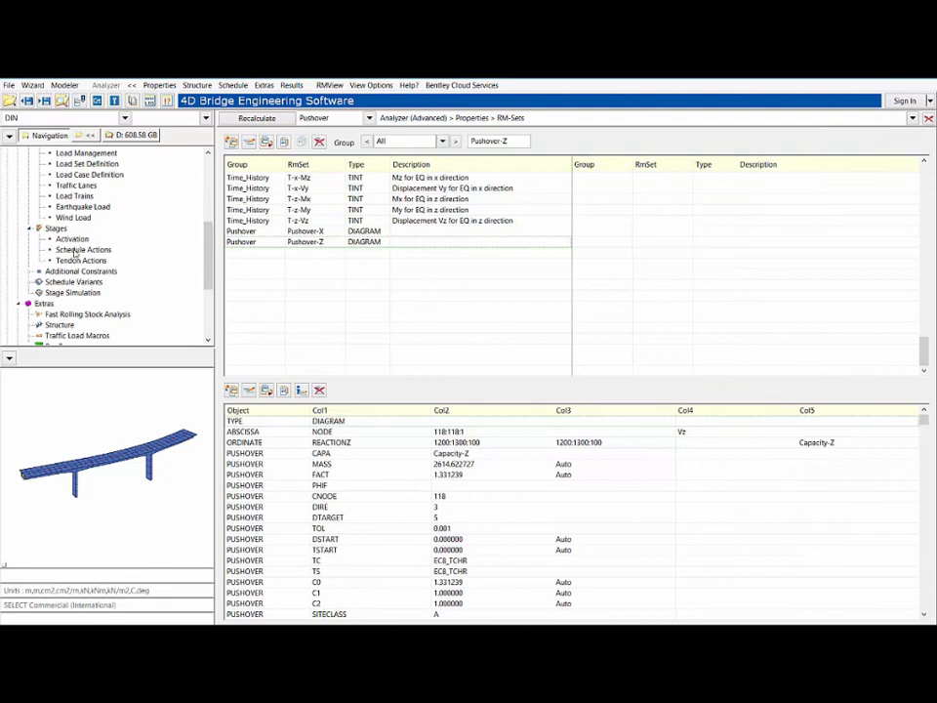
pyautogui.click(75, 252)
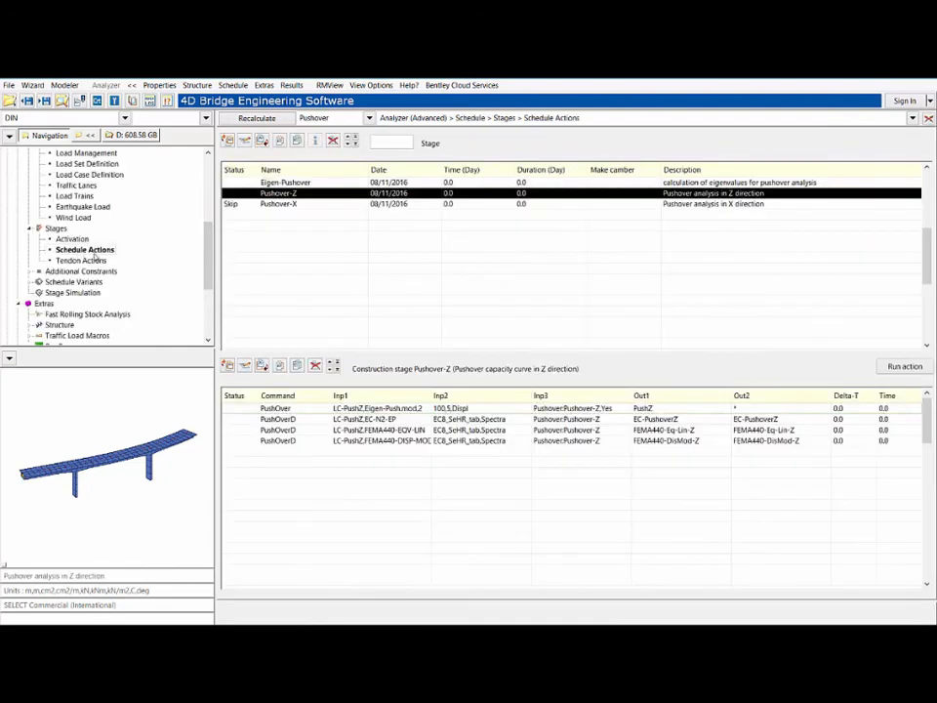
# Inspect the Eigen action of the Eigen-Pushover stage and accept it without changes
pyautogui.click(285, 183)
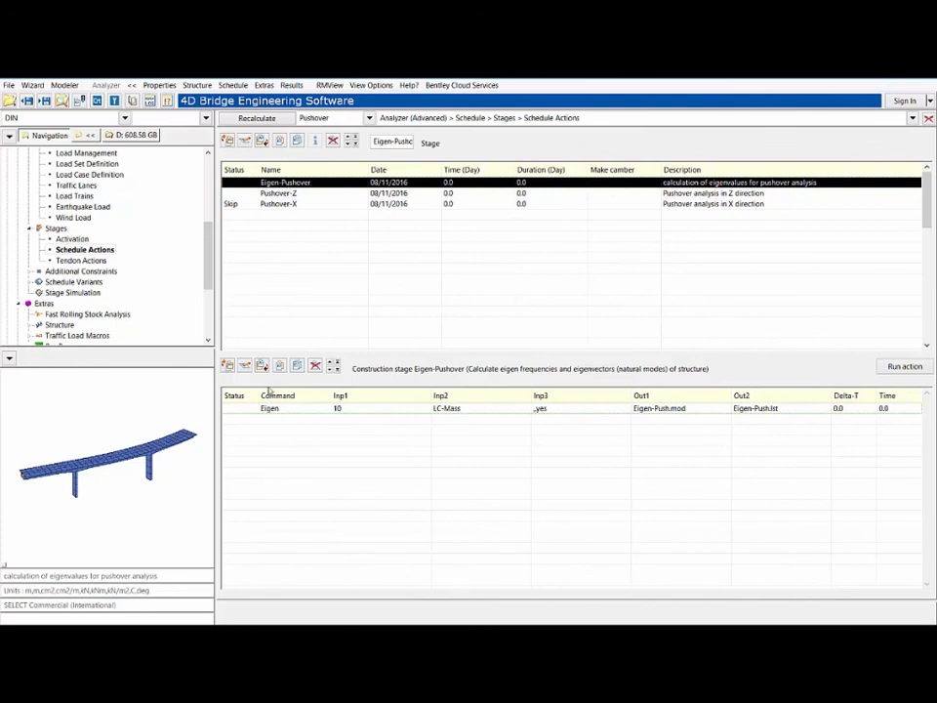
pyautogui.click(245, 366)
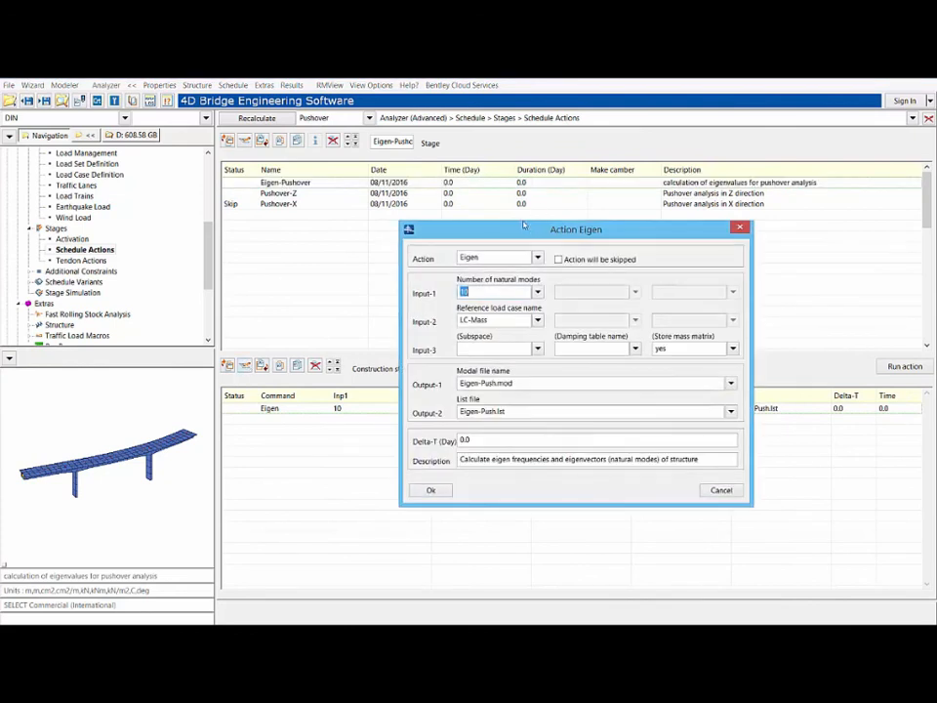
pyautogui.moveTo(523, 226); pyautogui.dragTo(505, 185)
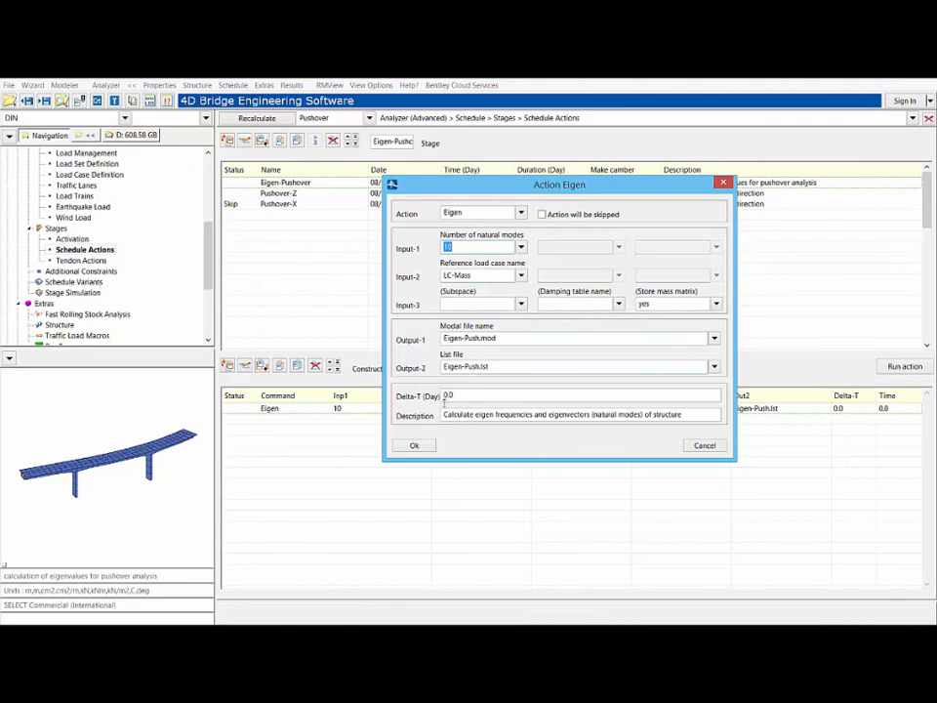
pyautogui.click(414, 446)
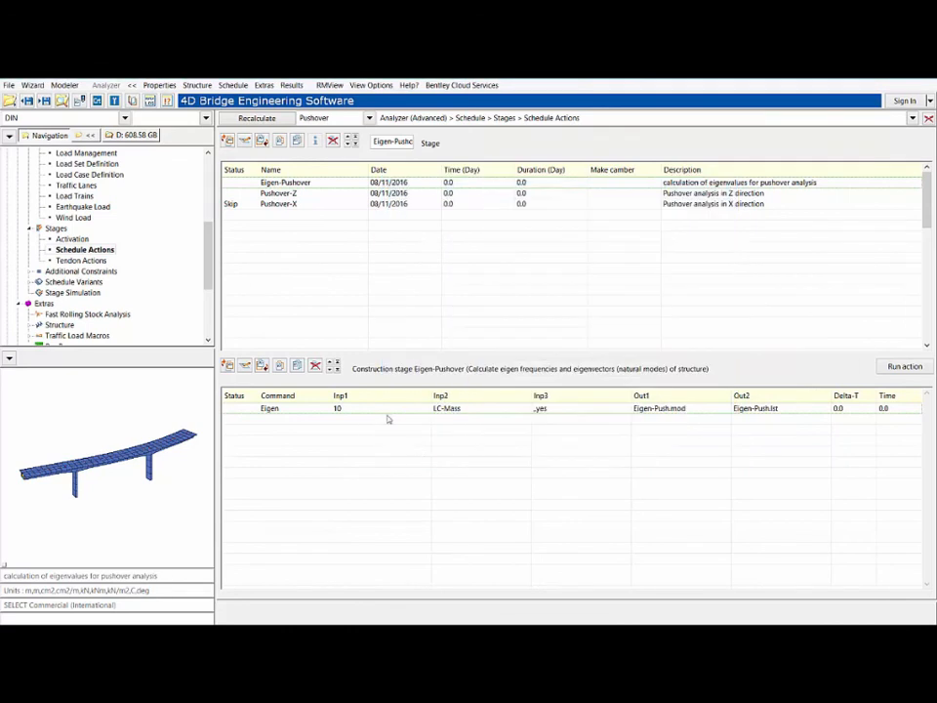
# Open the PushOver action of the Pushover-Z stage and review its Mode, Phi=1 and Phi=f load distribution options
pyautogui.click(278, 183)
pyautogui.click(276, 193)
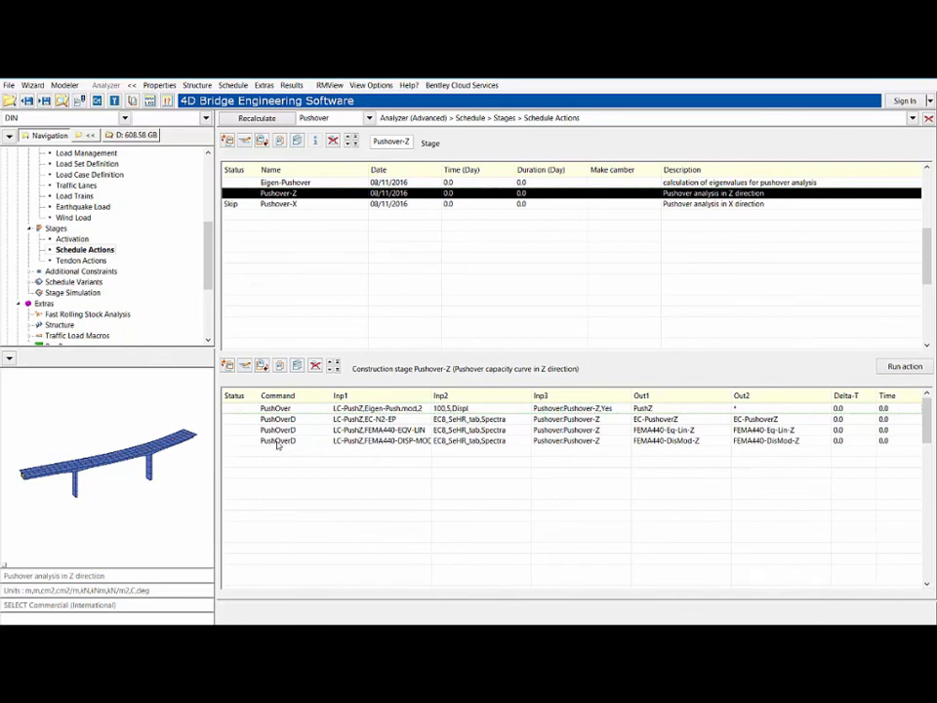
pyautogui.click(279, 410)
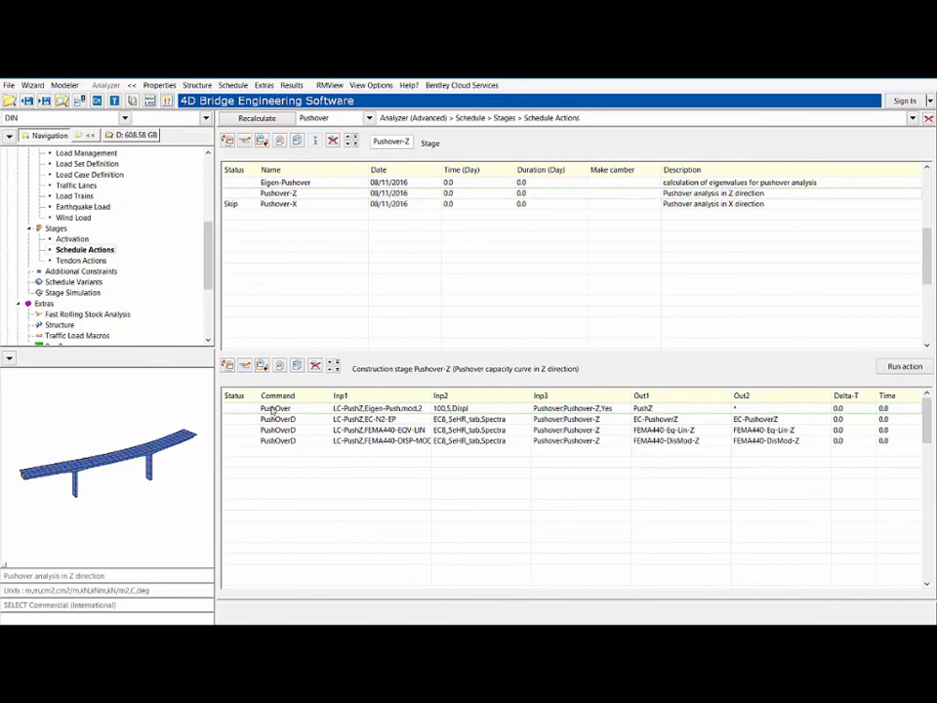
pyautogui.click(246, 367)
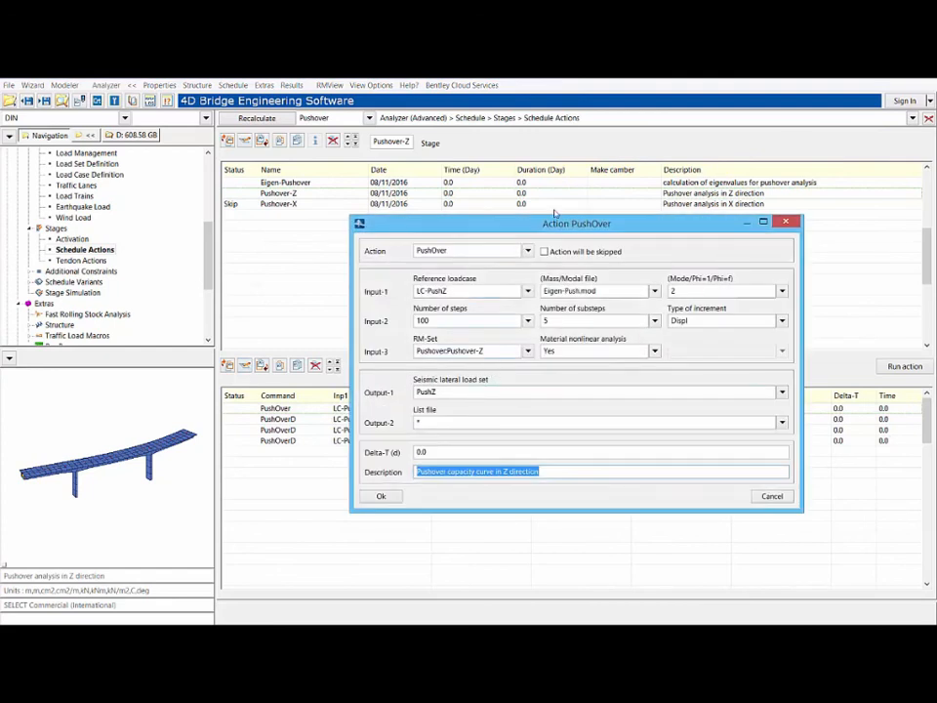
pyautogui.moveTo(562, 221); pyautogui.dragTo(568, 210)
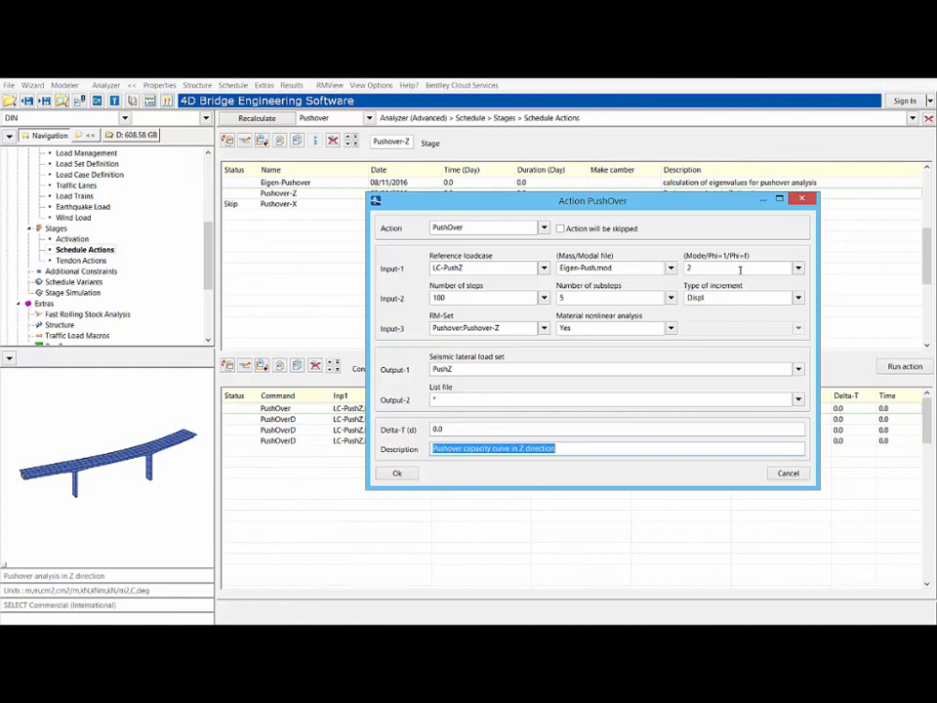
pyautogui.click(799, 269)
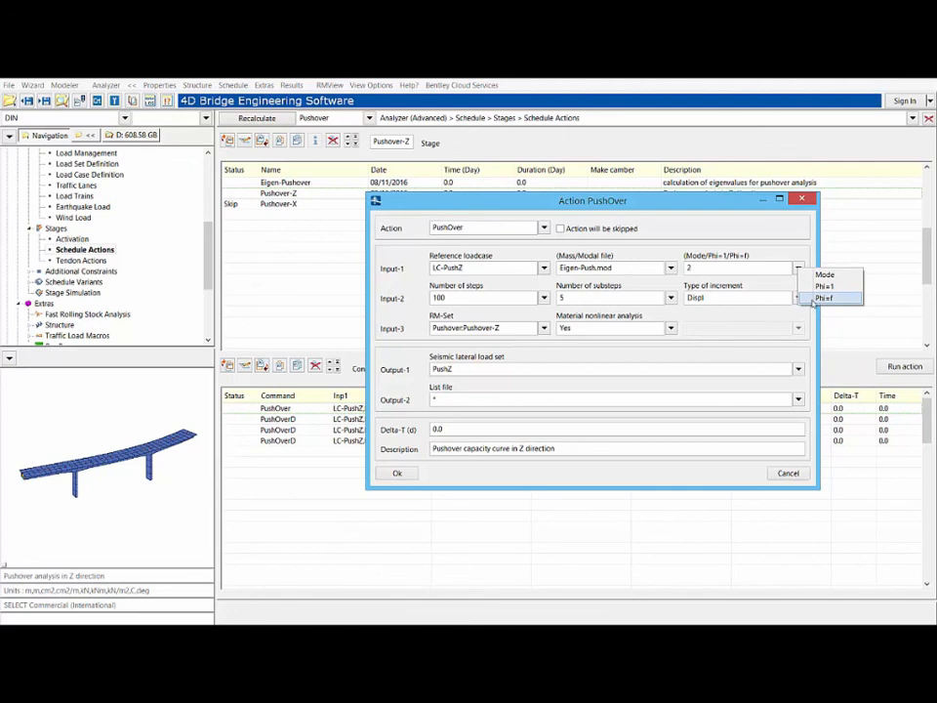
pyautogui.press('Escape')
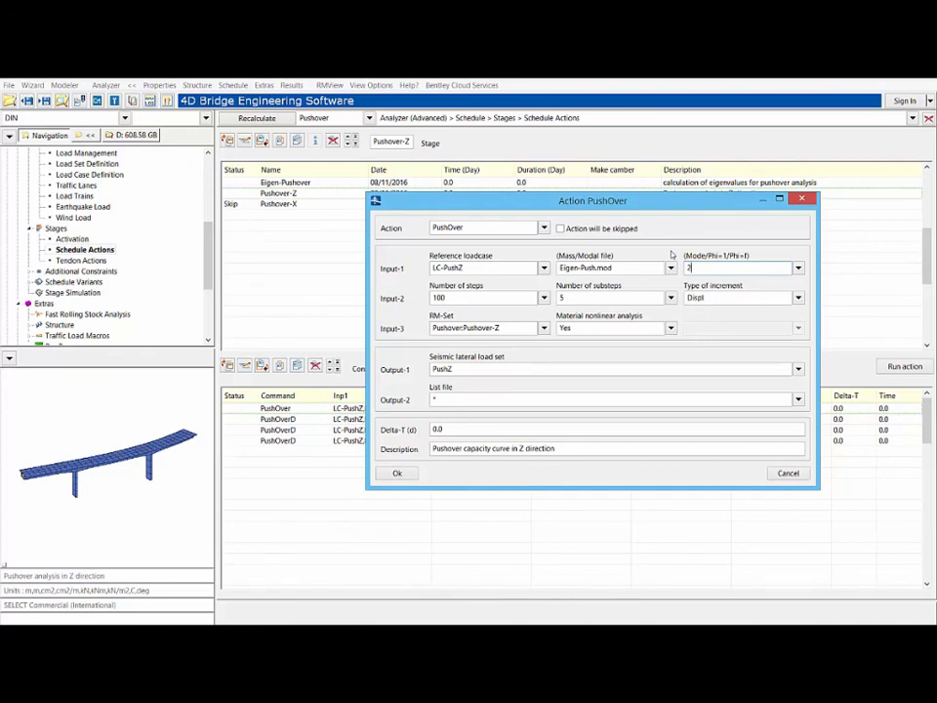
# Check the Z-direction mass participation factor of mode 2 in the Eigen-Push.lst list file, and return to the PushOver action
pyautogui.click(644, 633)
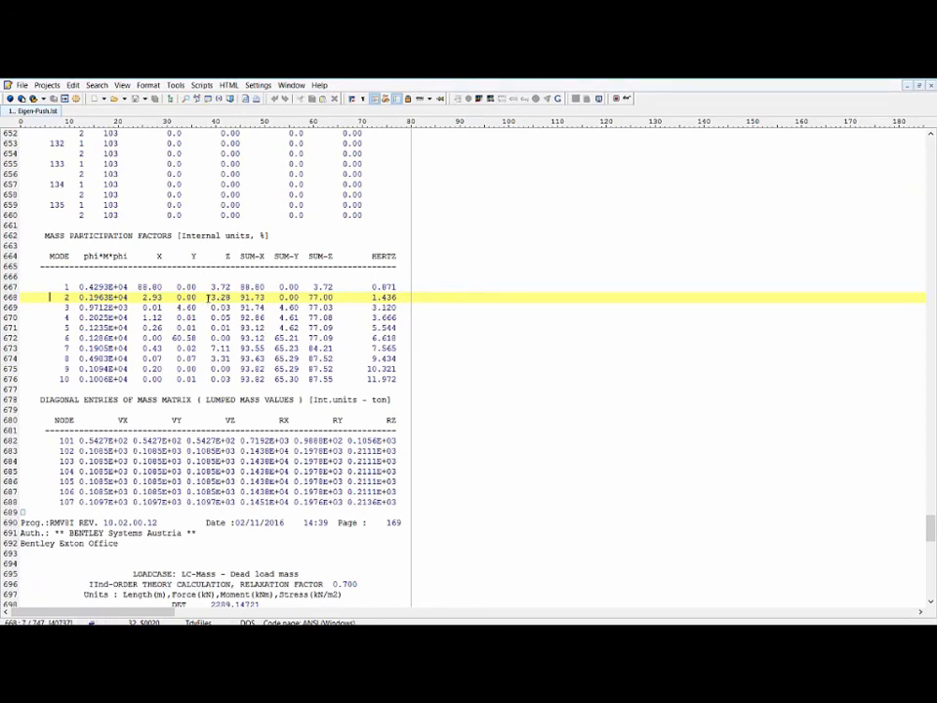
pyautogui.moveTo(207, 297); pyautogui.dragTo(230, 297)
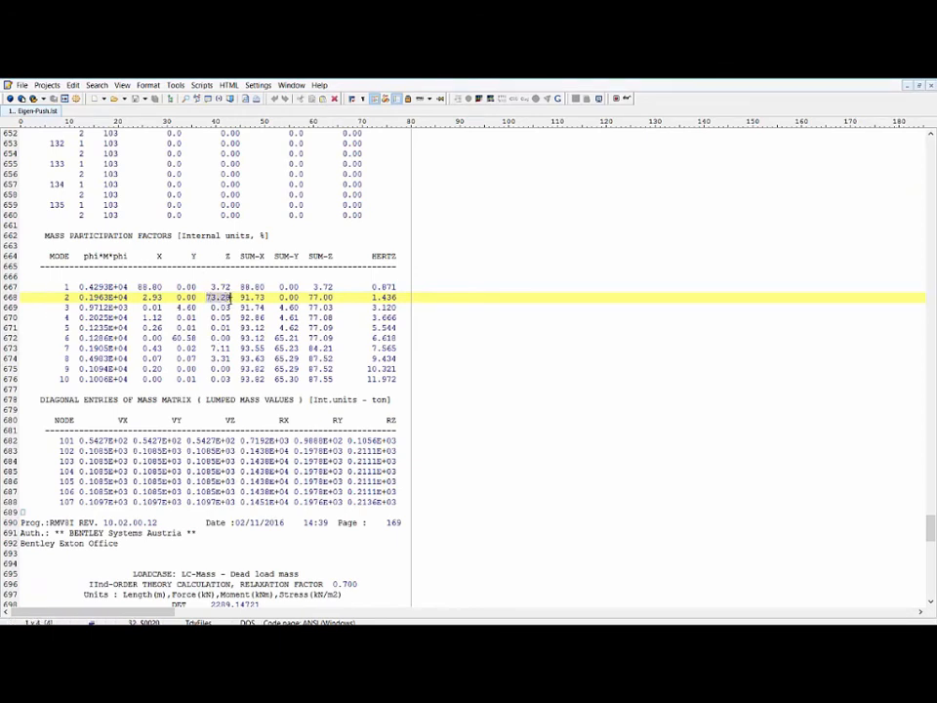
pyautogui.click(68, 297)
pyautogui.click(887, 78)
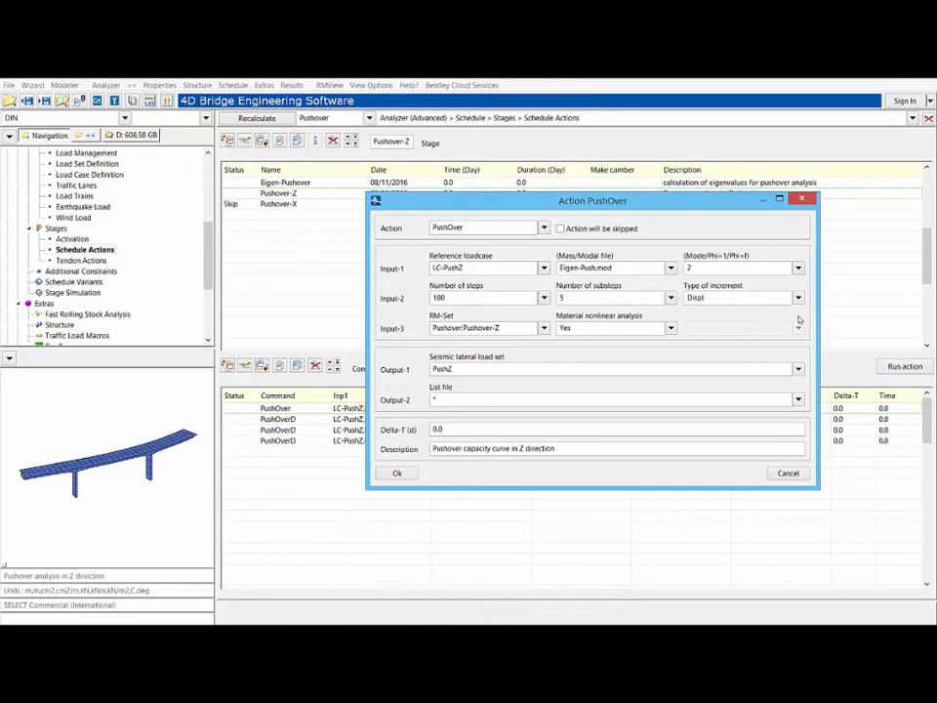
# Choose Displacement as the type of increment and accept the PushOver action
pyautogui.click(799, 299)
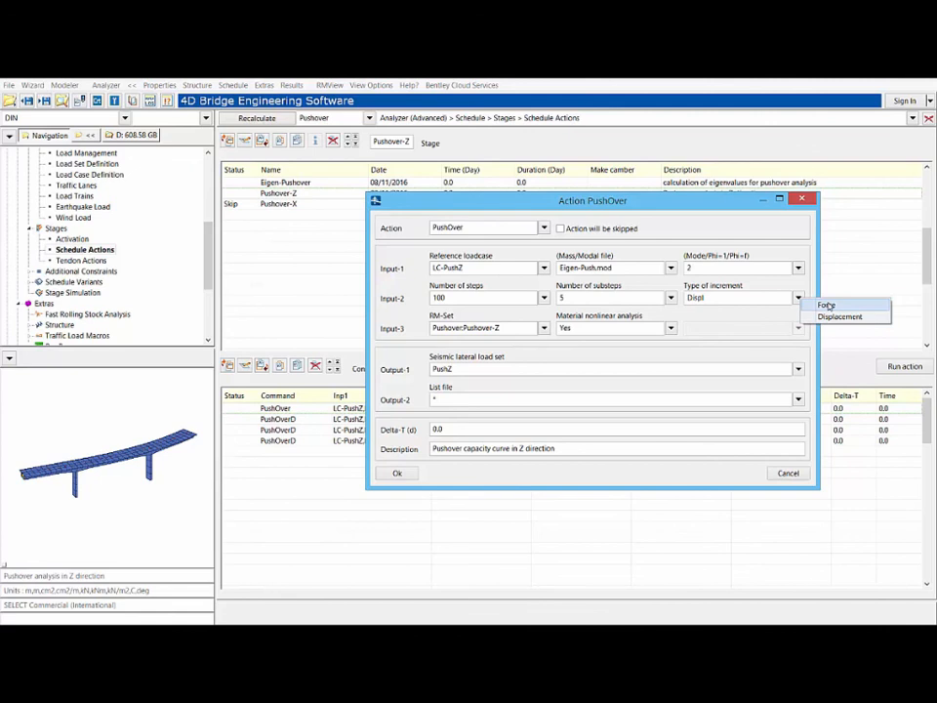
pyautogui.click(828, 318)
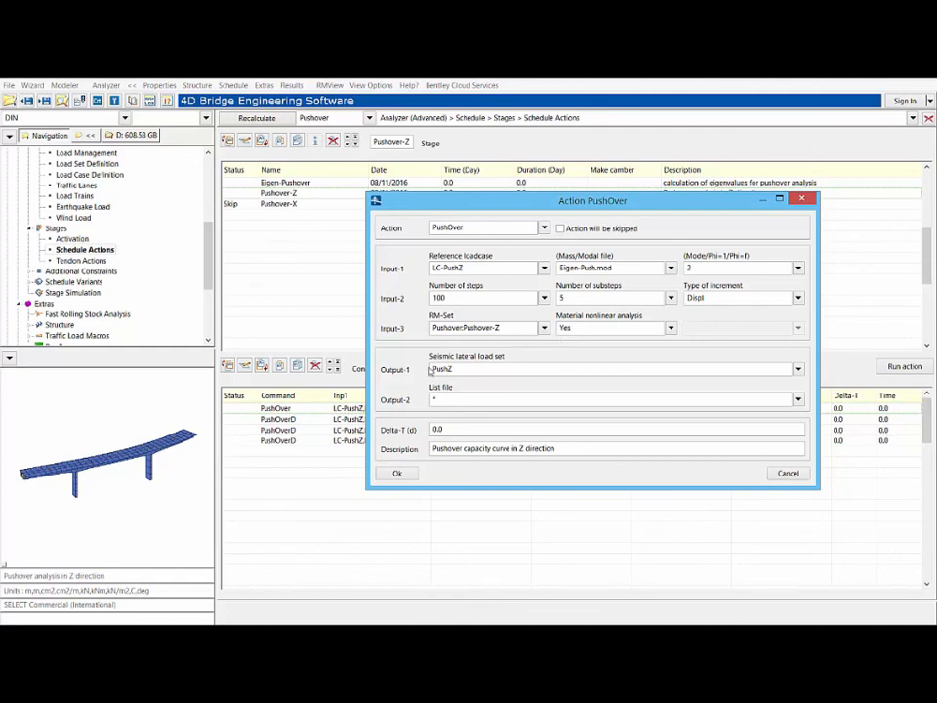
pyautogui.click(396, 472)
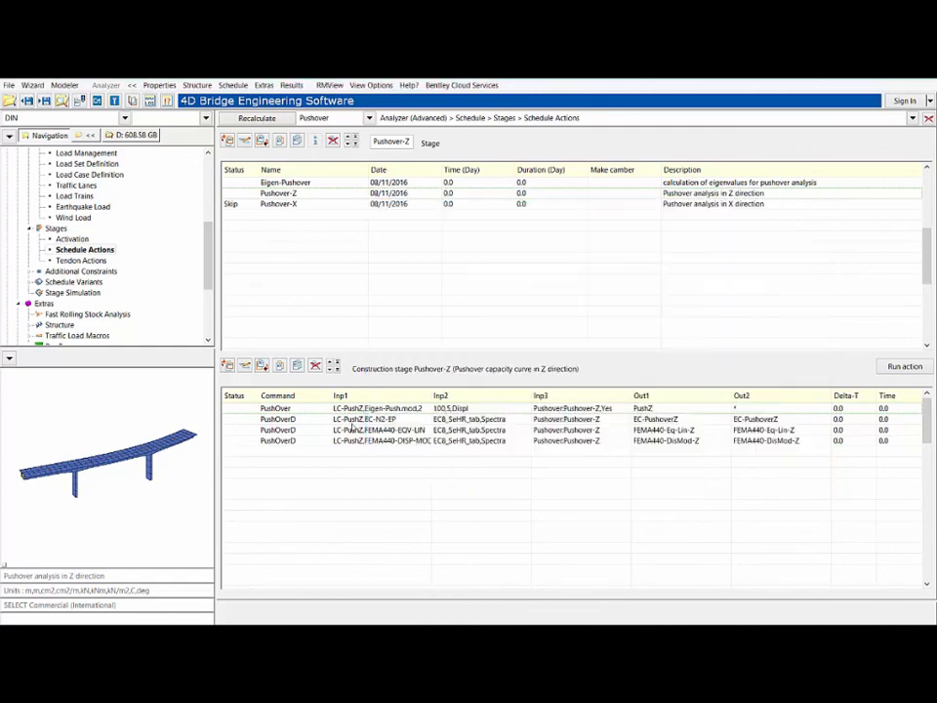
# In the EC-N2-EP PushOverD action, review the demand procedures and choose Spectra as the response spectra type
pyautogui.click(289, 422)
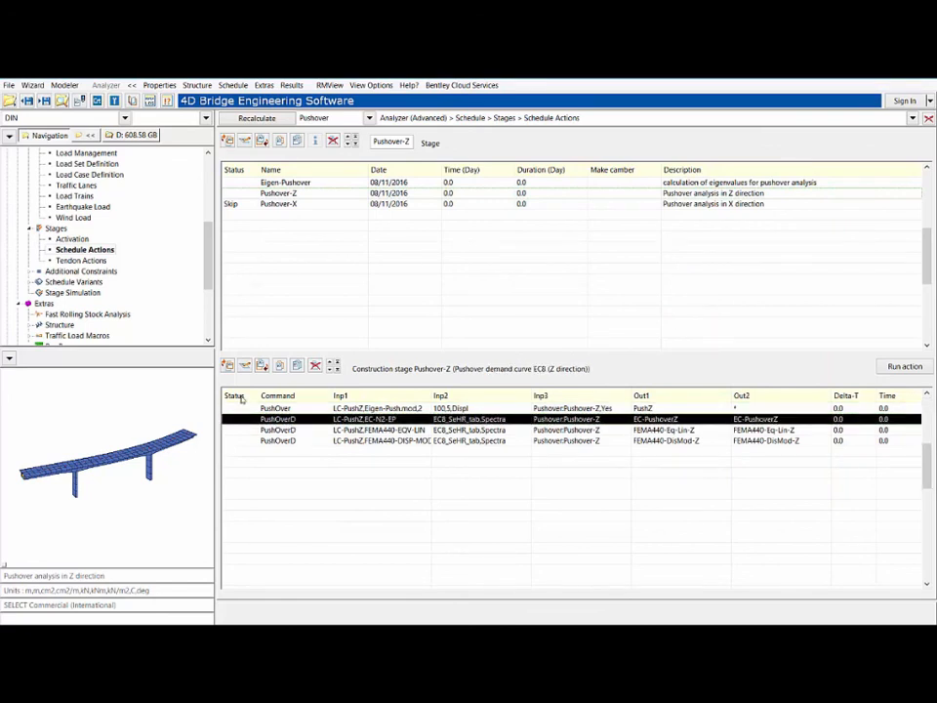
pyautogui.click(245, 367)
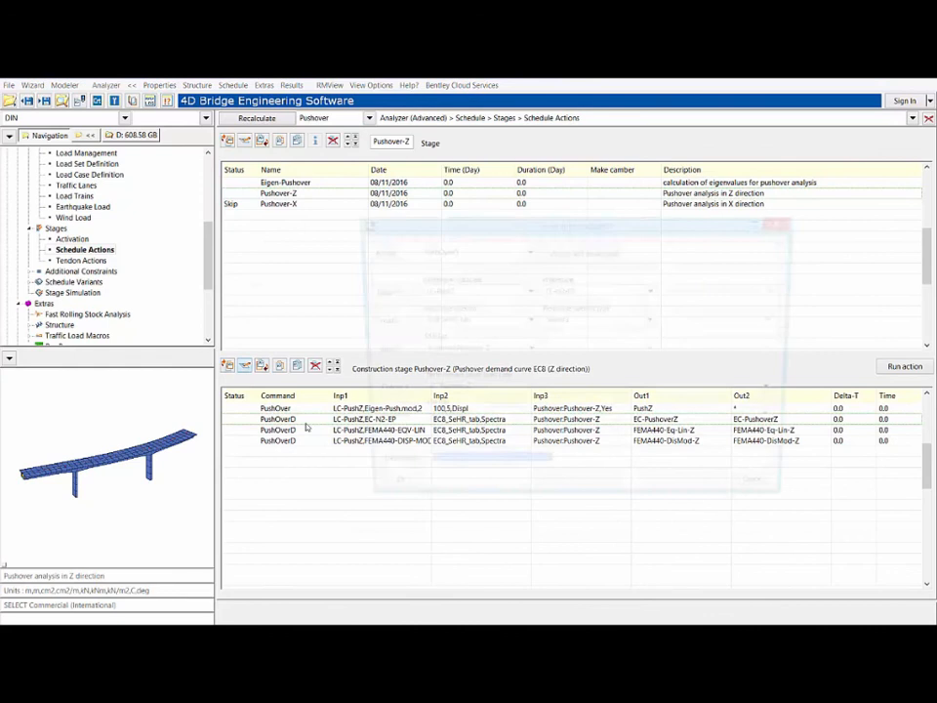
pyautogui.moveTo(494, 226); pyautogui.dragTo(540, 211)
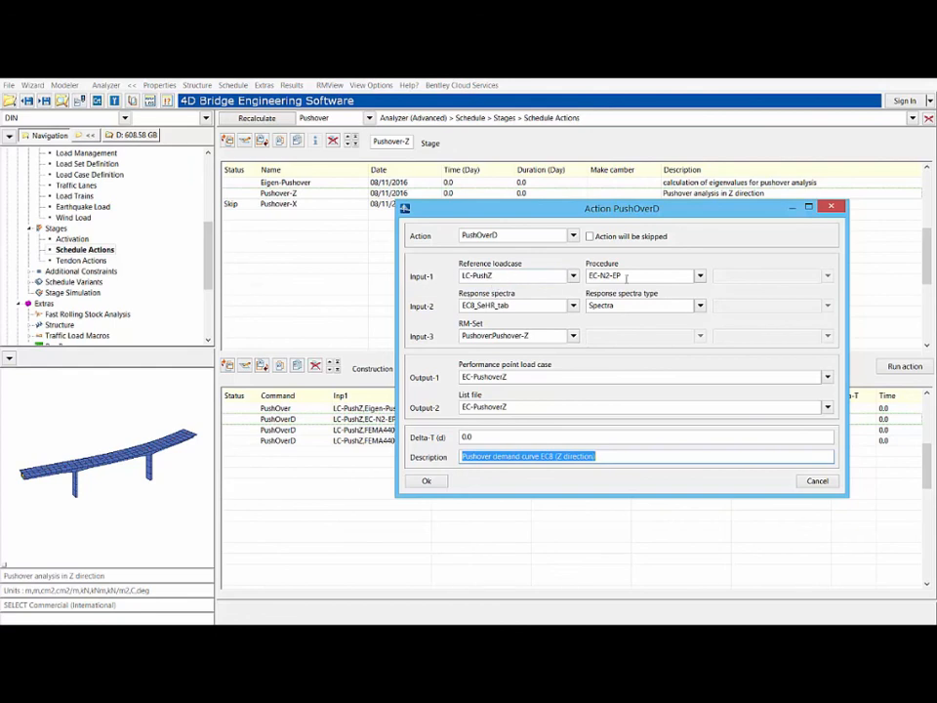
pyautogui.click(701, 276)
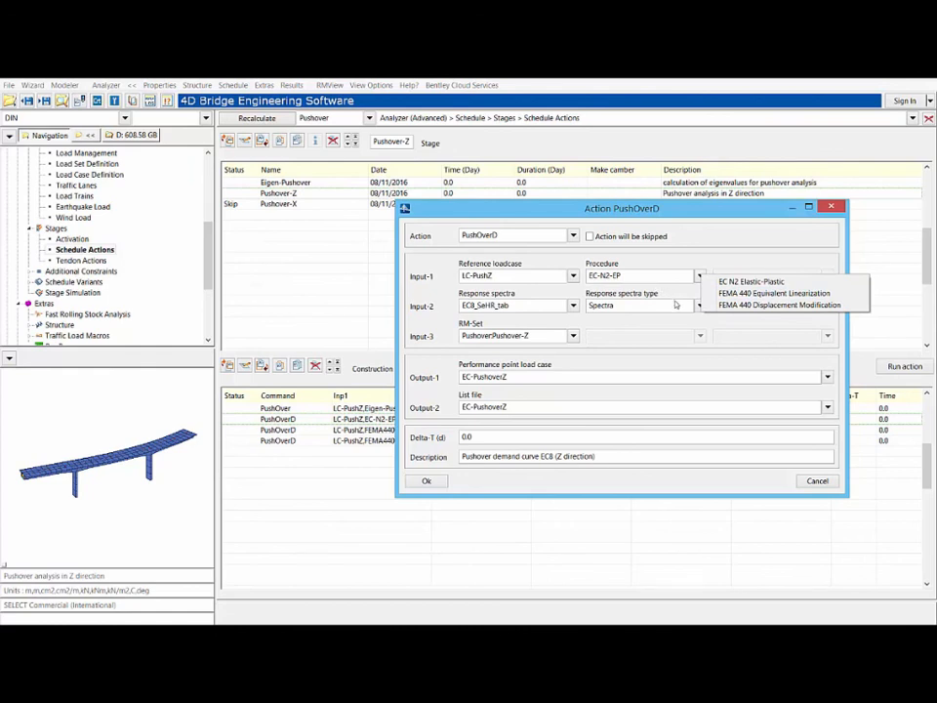
pyautogui.click(503, 223)
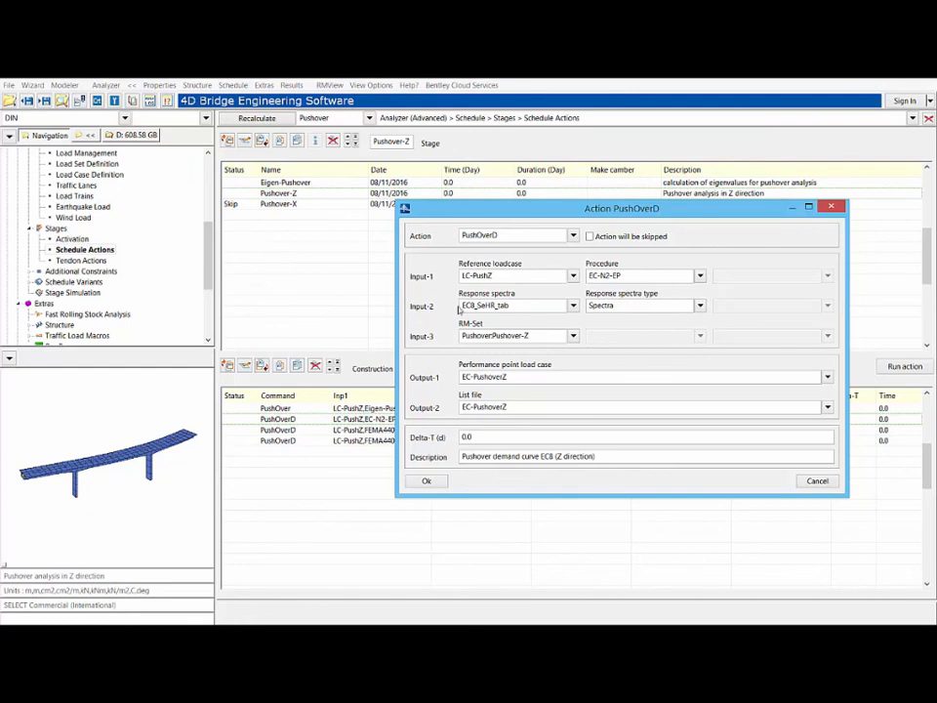
pyautogui.click(701, 306)
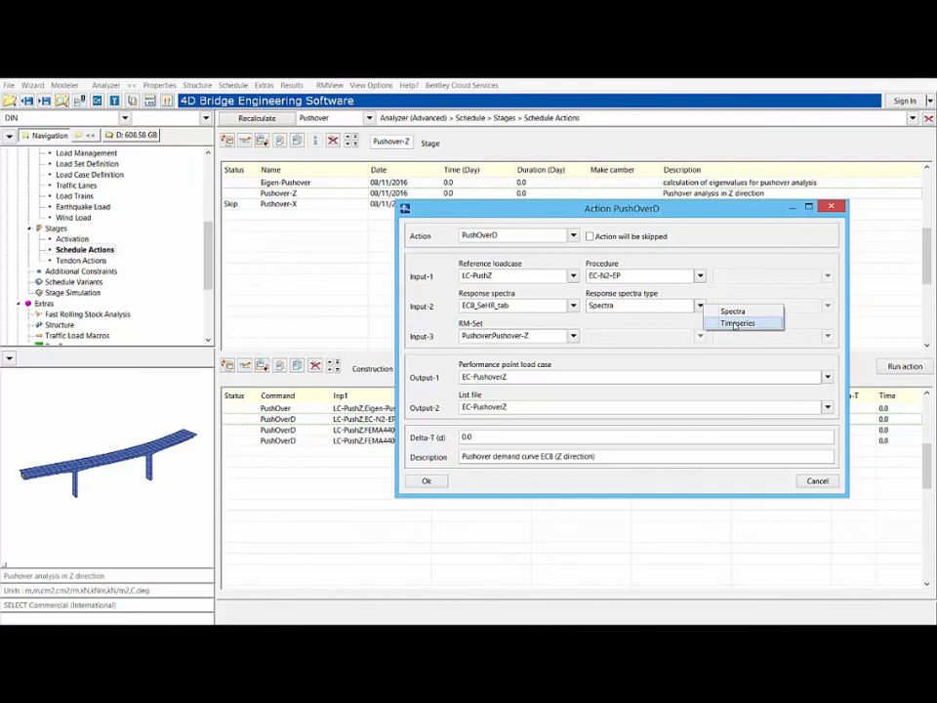
pyautogui.click(733, 312)
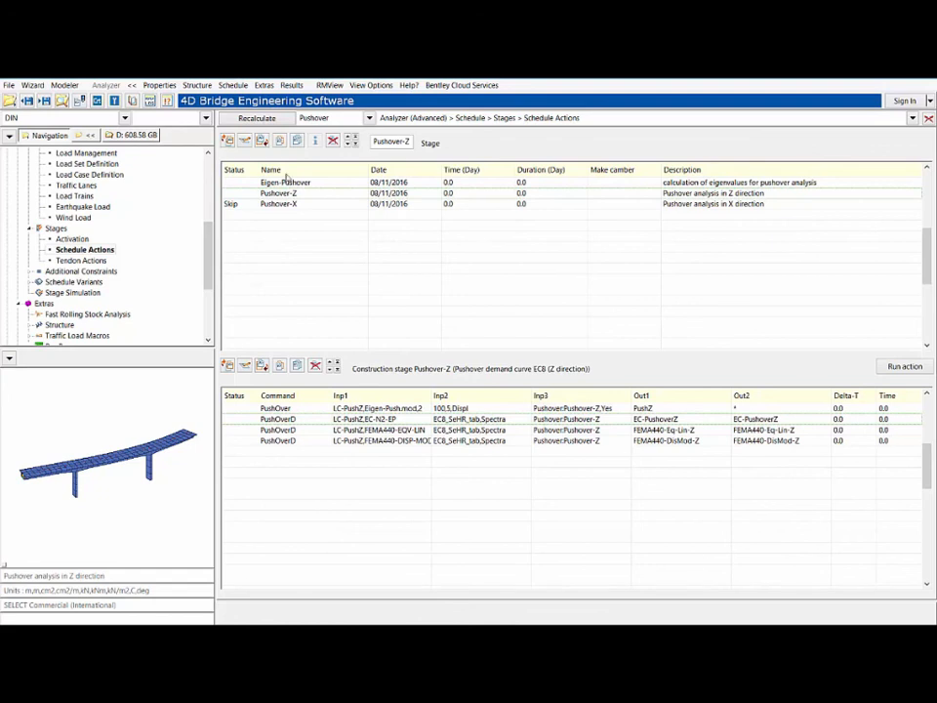
# Open the recalculation settings of the Pushover schedule and enable P-Delta effects
pyautogui.click(259, 119)
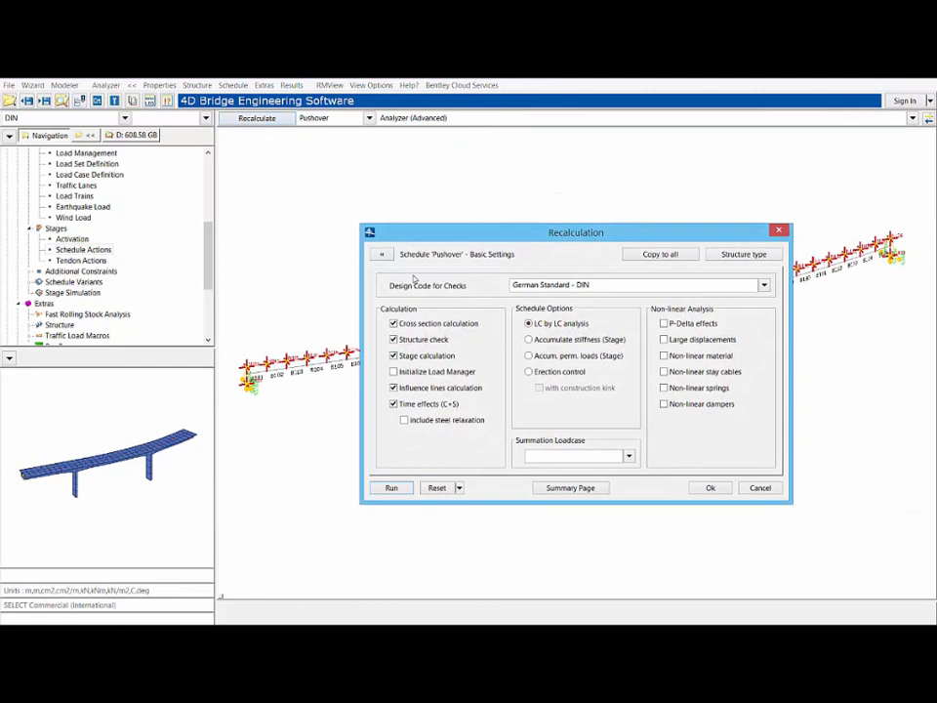
pyautogui.moveTo(512, 237); pyautogui.dragTo(474, 204)
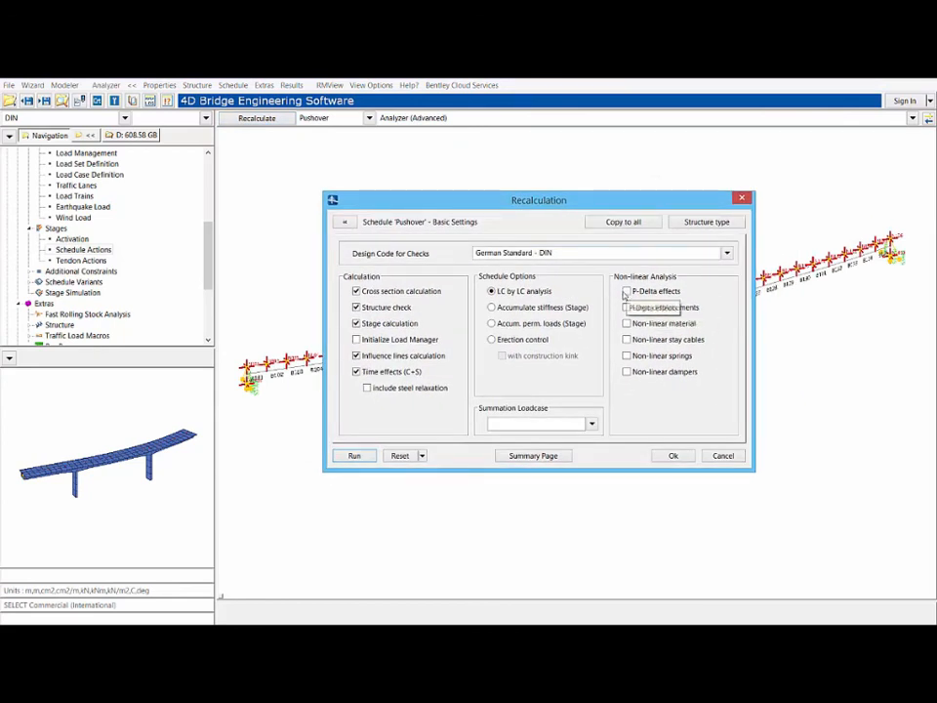
pyautogui.click(626, 292)
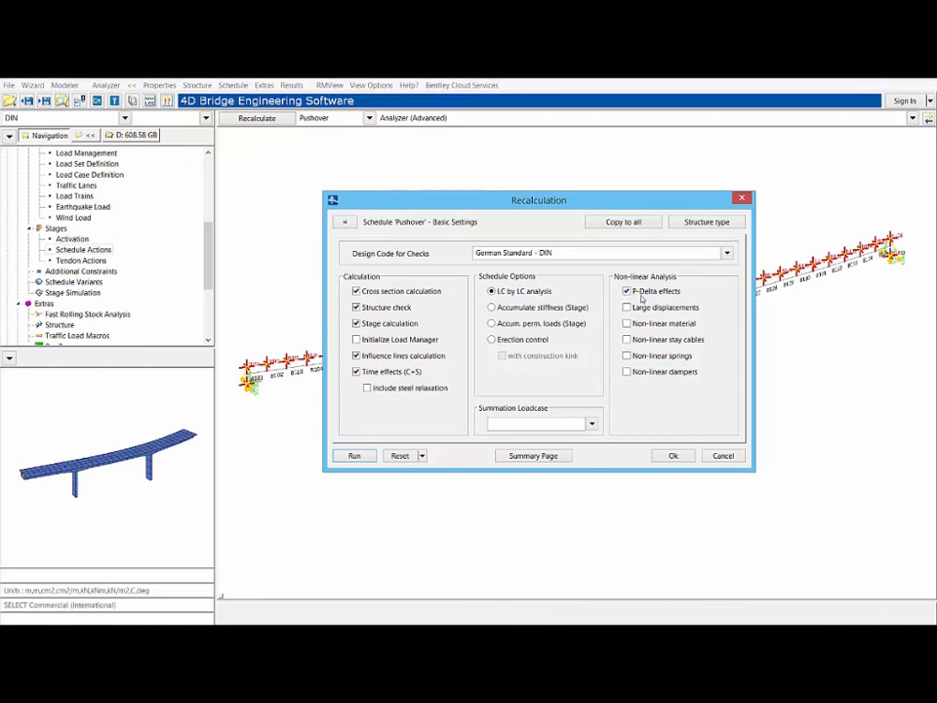
# Run the recalculation of the Pushover schedule with the chosen settings
pyautogui.click(355, 455)
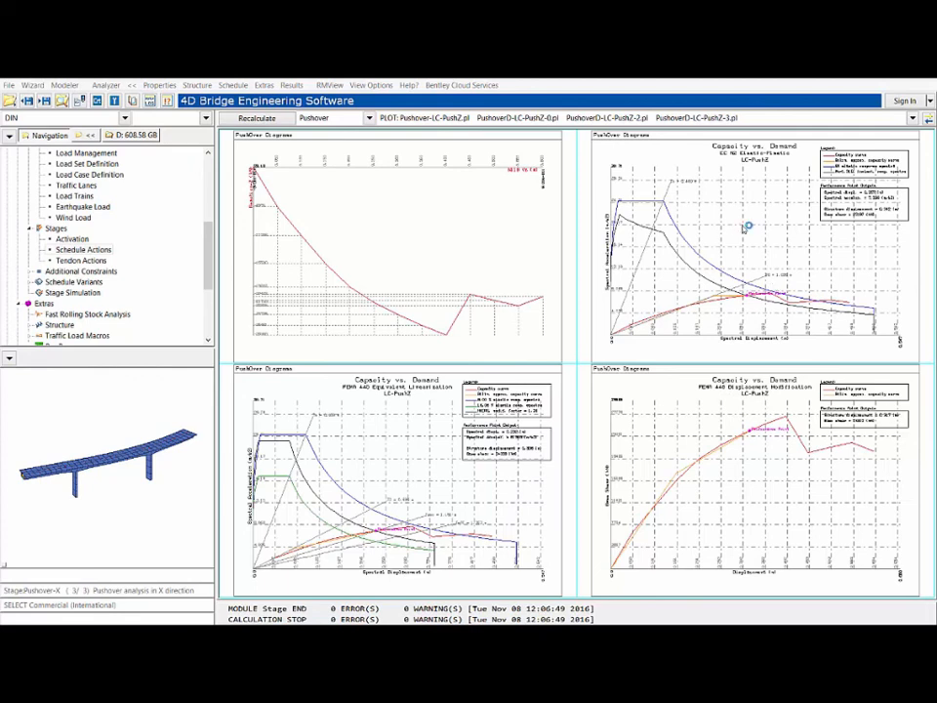
# Examine the FEMA 440 Equivalent Linearization and Displacement Modification diagrams for LC-PushZ in enlarged plots, closing each one
pyautogui.moveTo(0, 161); pyautogui.dragTo(723, 120)
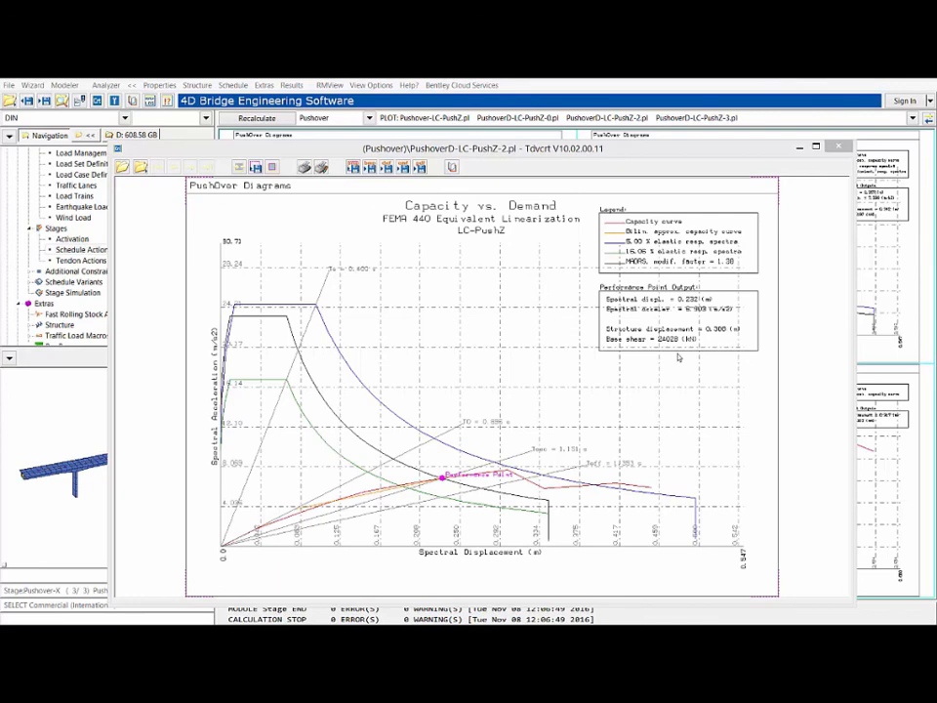
pyautogui.click(837, 146)
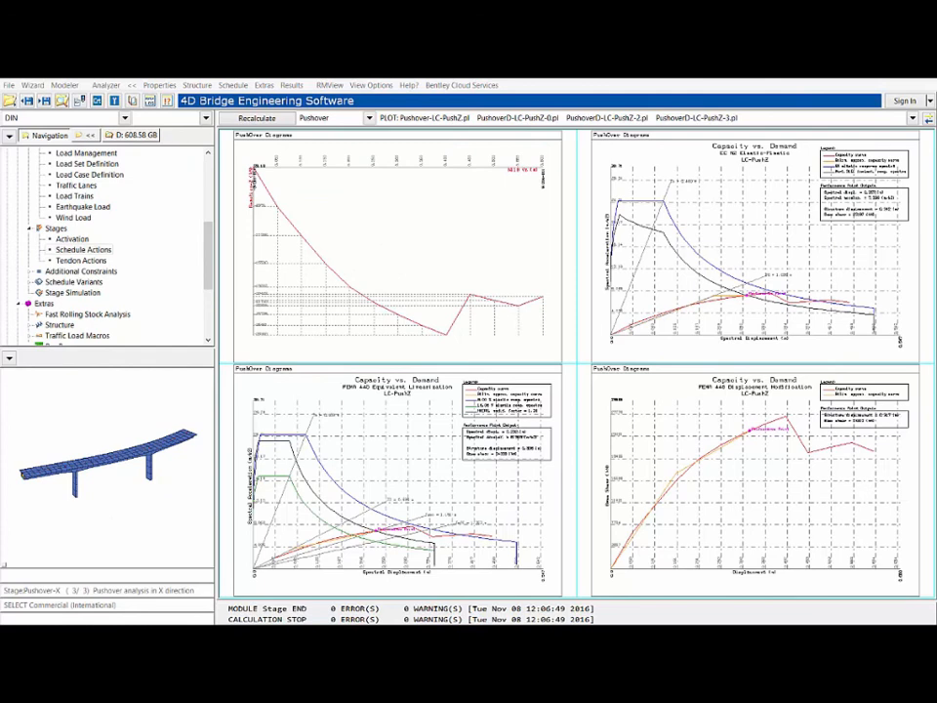
pyautogui.moveTo(0, 178); pyautogui.dragTo(477, 156)
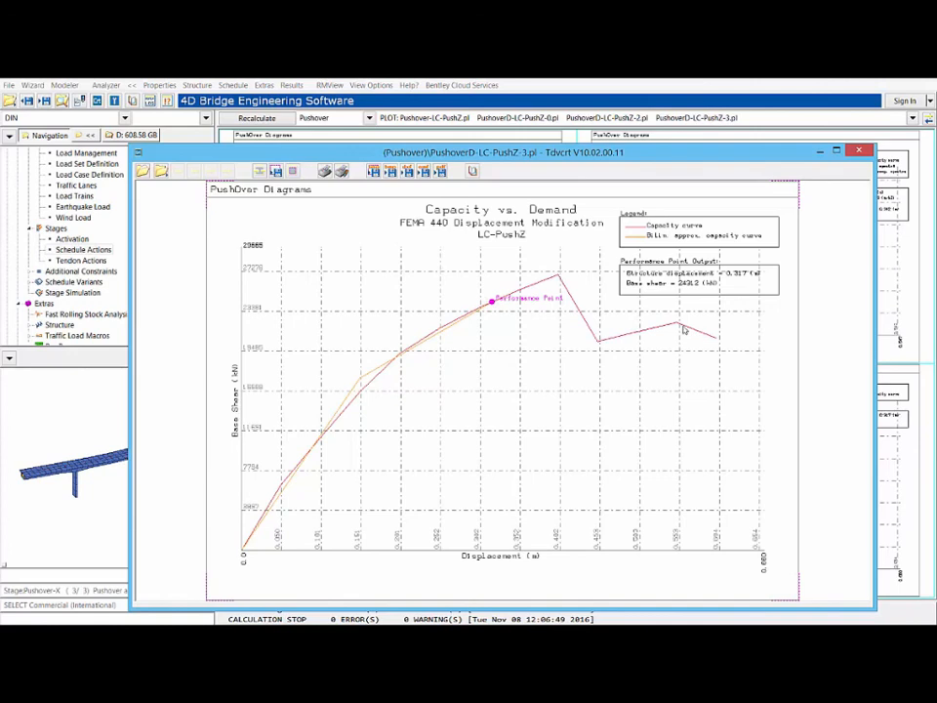
pyautogui.click(858, 152)
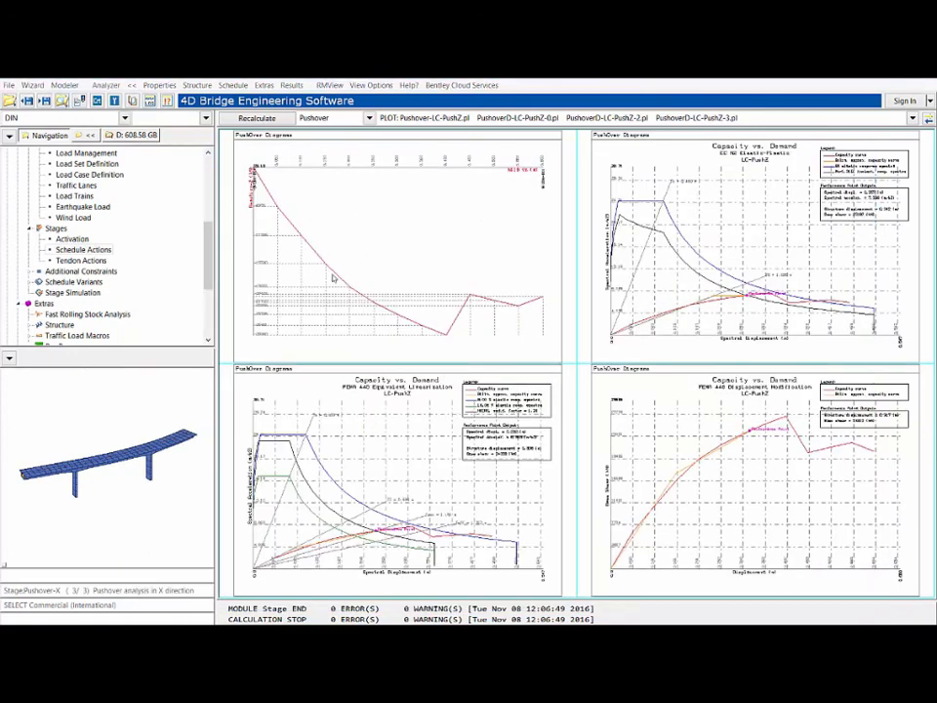
# Switch to the project's PUSHOVER folder and open FEMA440-Eq-Lin-Z.xls from its (Pushover) subfolder in a maximized Excel window
pyautogui.moveTo(2, 203); pyautogui.dragTo(591, 157)
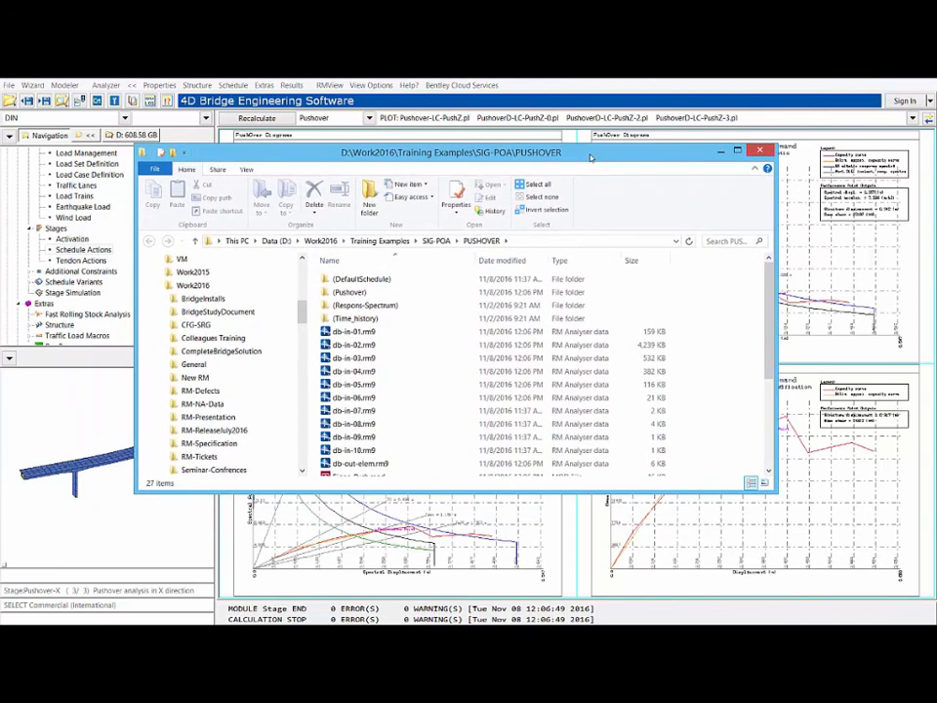
pyautogui.doubleClick(590, 157)
pyautogui.doubleClick(210, 208)
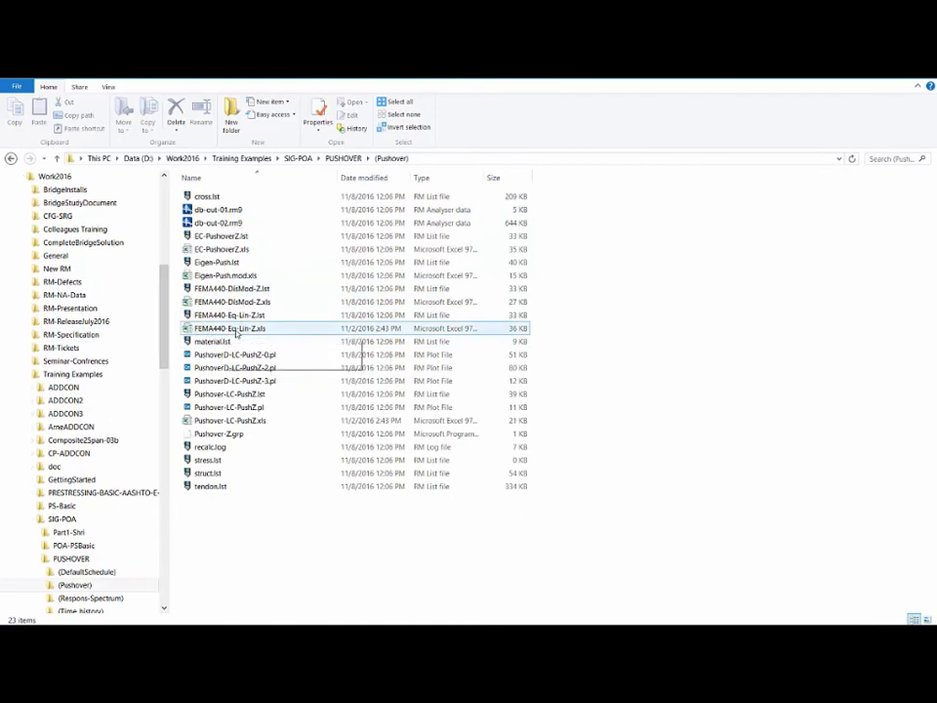
pyautogui.doubleClick(246, 329)
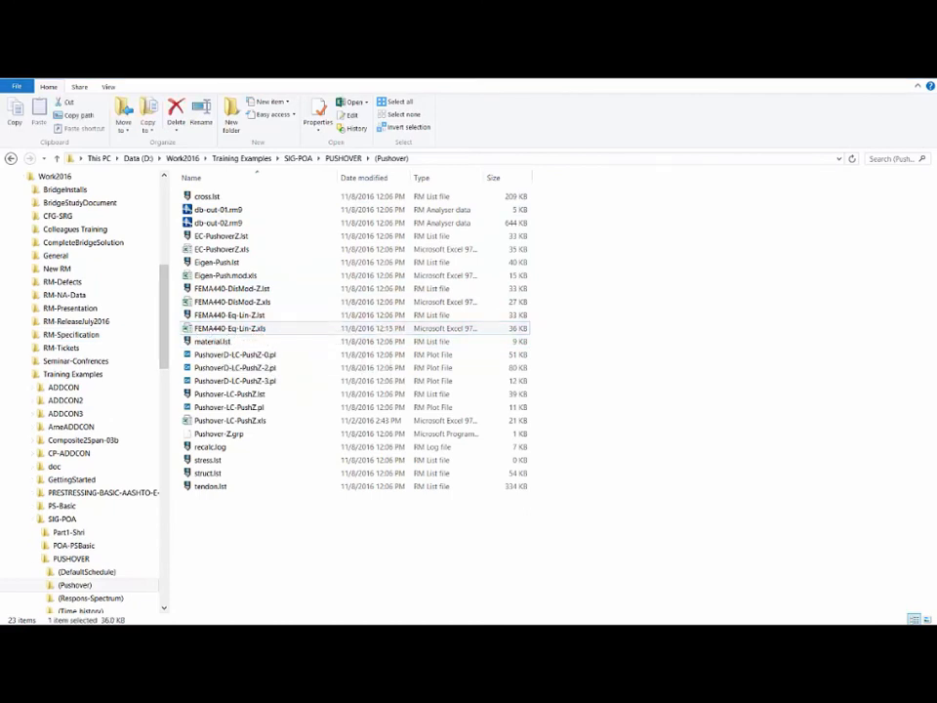
pyautogui.moveTo(344, 152); pyautogui.dragTo(384, 148)
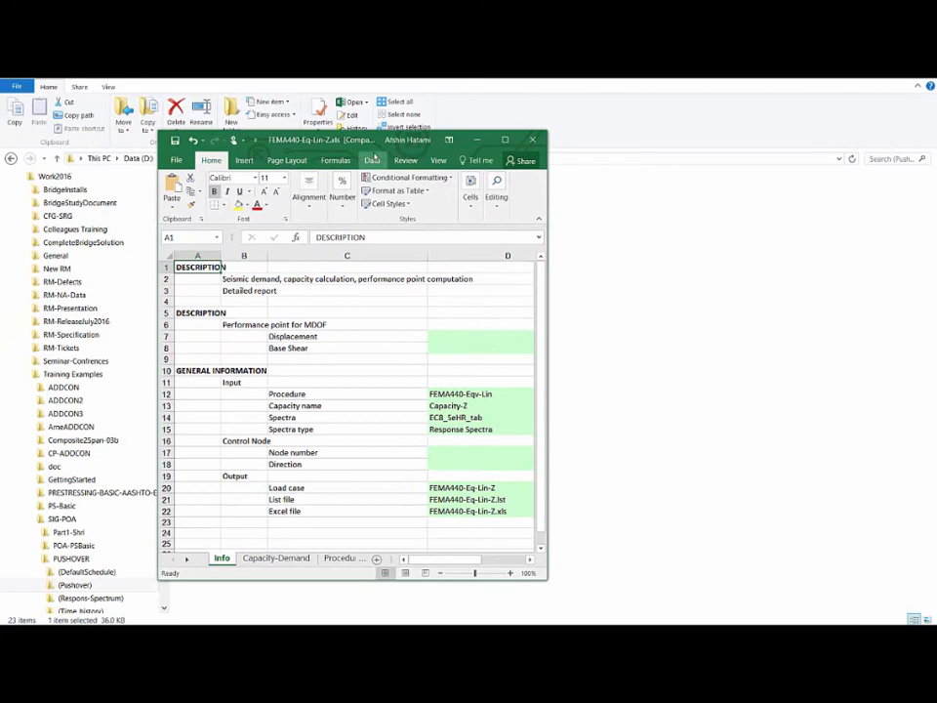
pyautogui.doubleClick(364, 141)
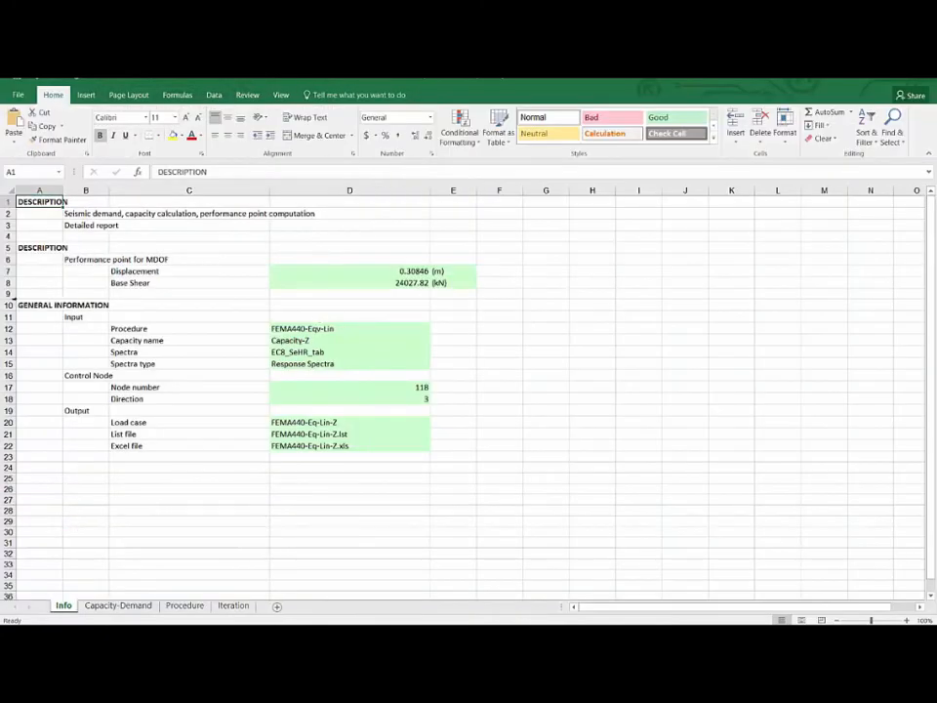
# Review the Capacity-Demand, Procedure and Iteration sheets of the FEMA440-Eq-Lin-Z.xls workbook
pyautogui.click(117, 606)
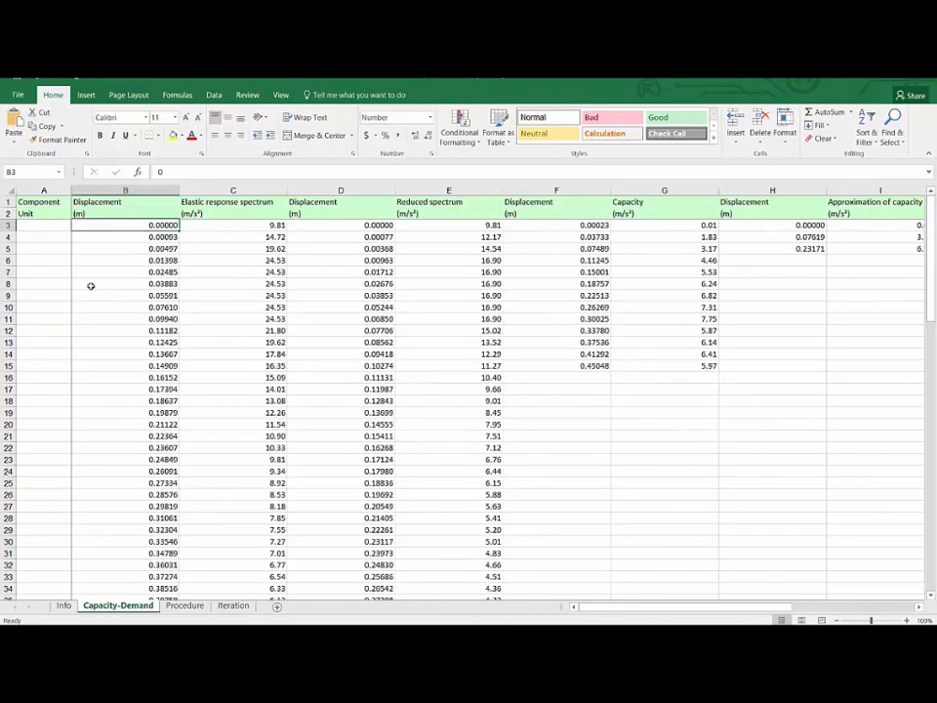
pyautogui.click(186, 605)
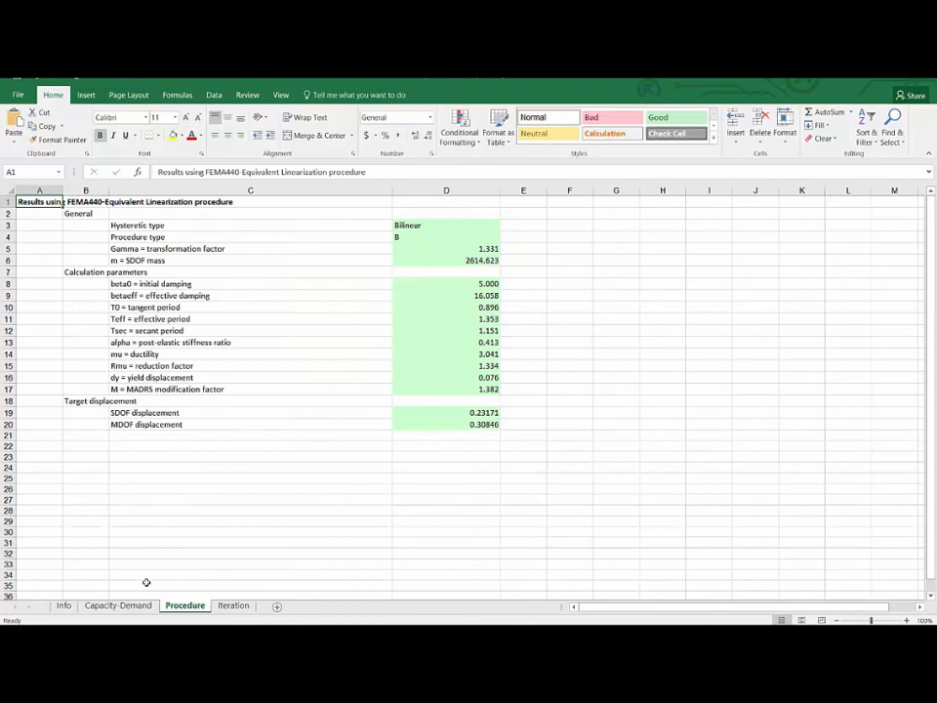
pyautogui.click(232, 606)
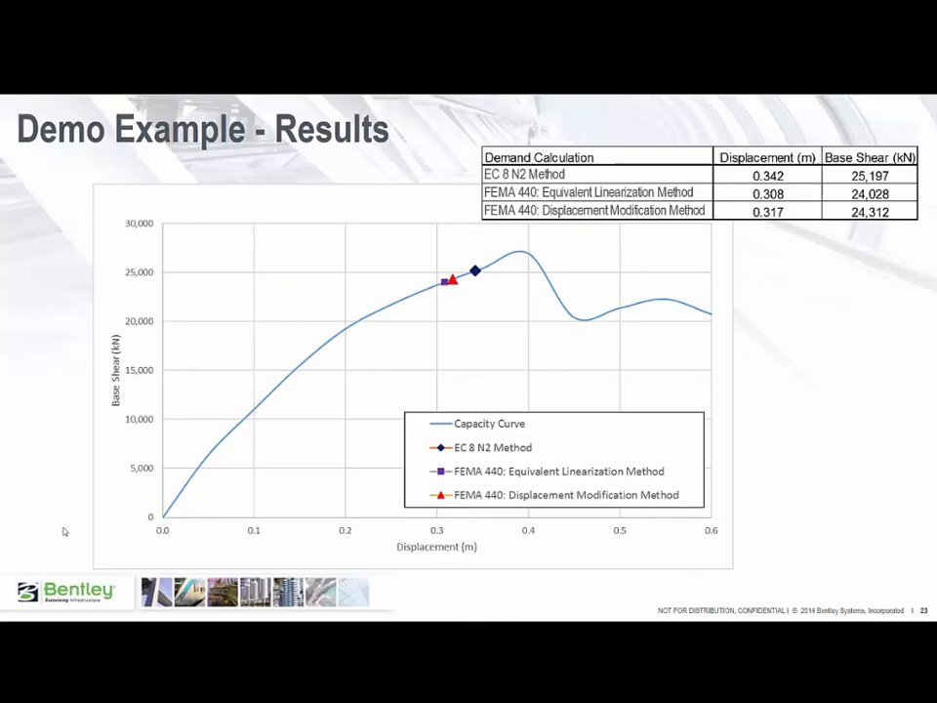